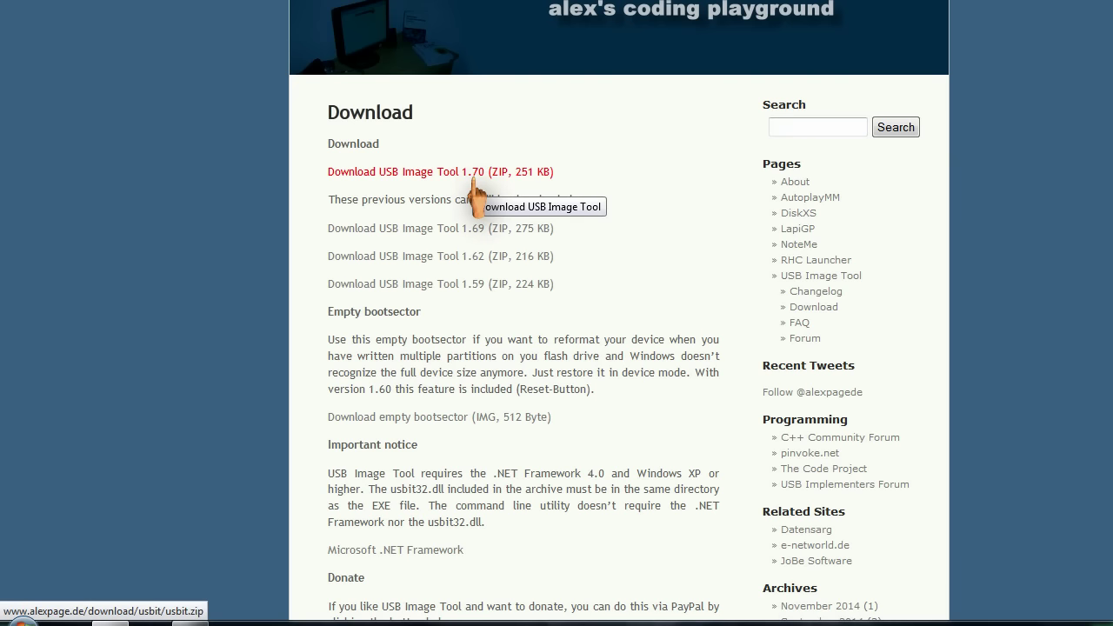
# Download the USB Image Tool 1.70 ZIP archive and place it below the Computer icon on the desktop
pyautogui.click(381, 177)
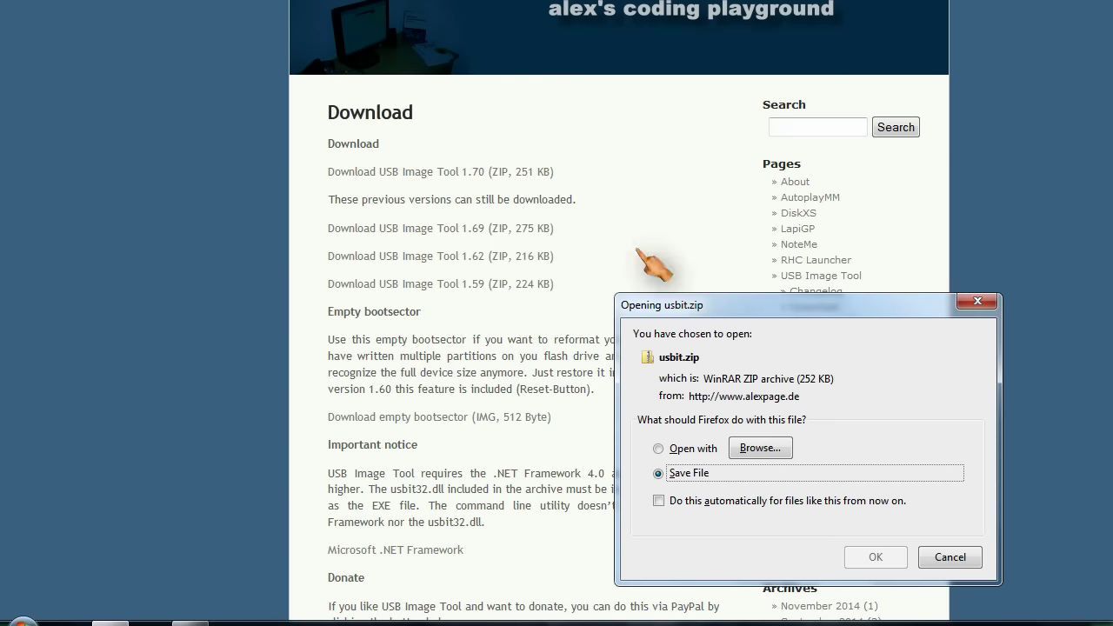
pyautogui.click(876, 557)
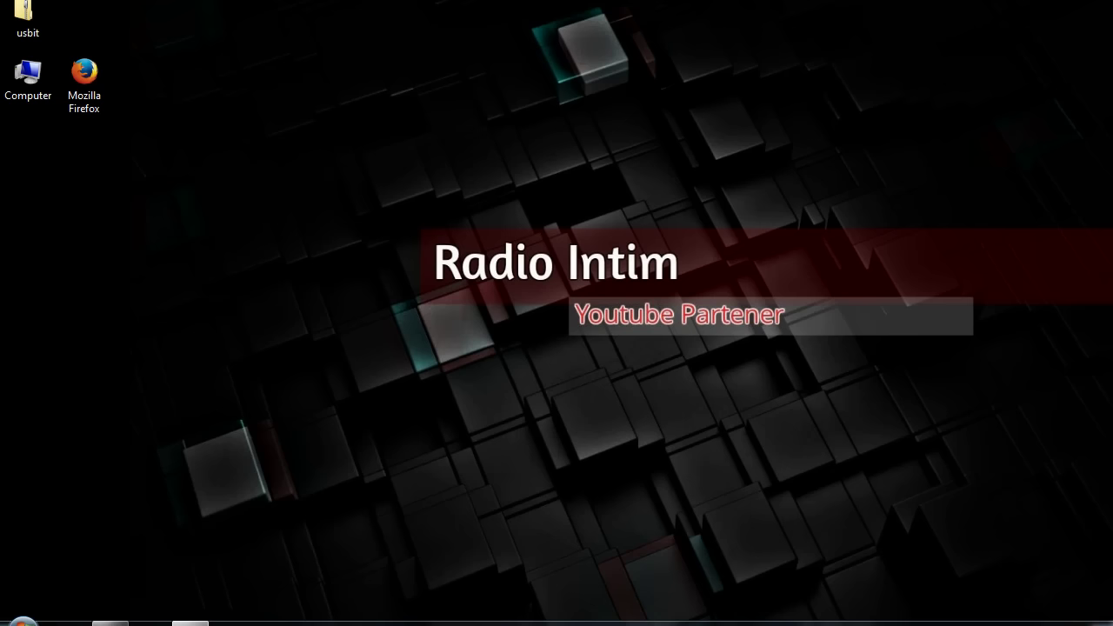
pyautogui.moveTo(22, 18); pyautogui.dragTo(31, 162)
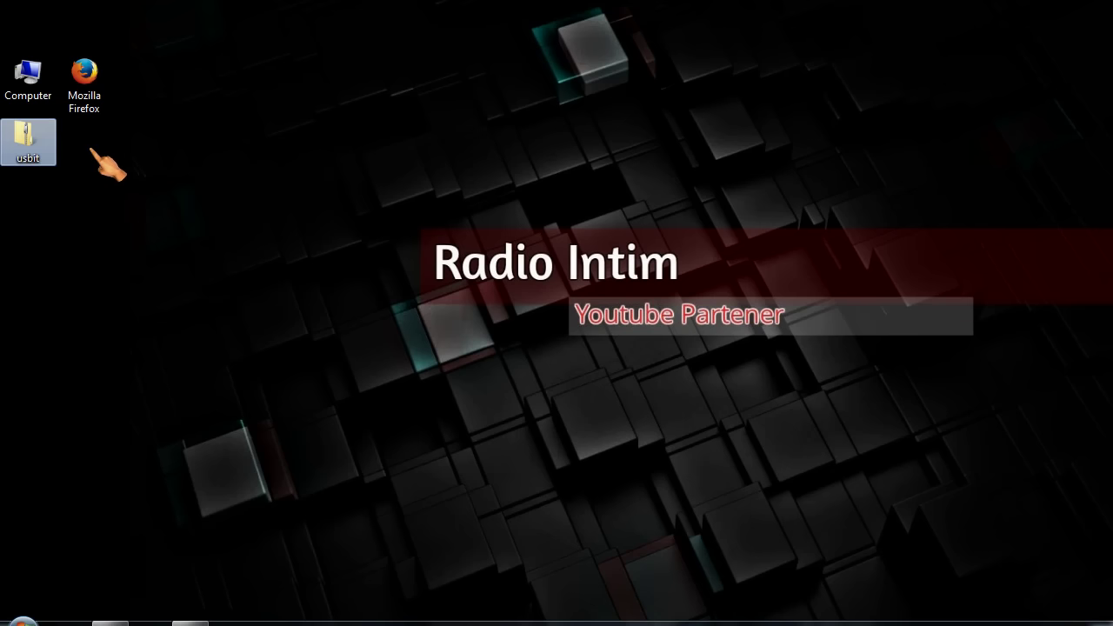
# Extract the usbit archive into its own usbit folder and place that folder below the archive on the desktop
pyautogui.rightClick(33, 151)
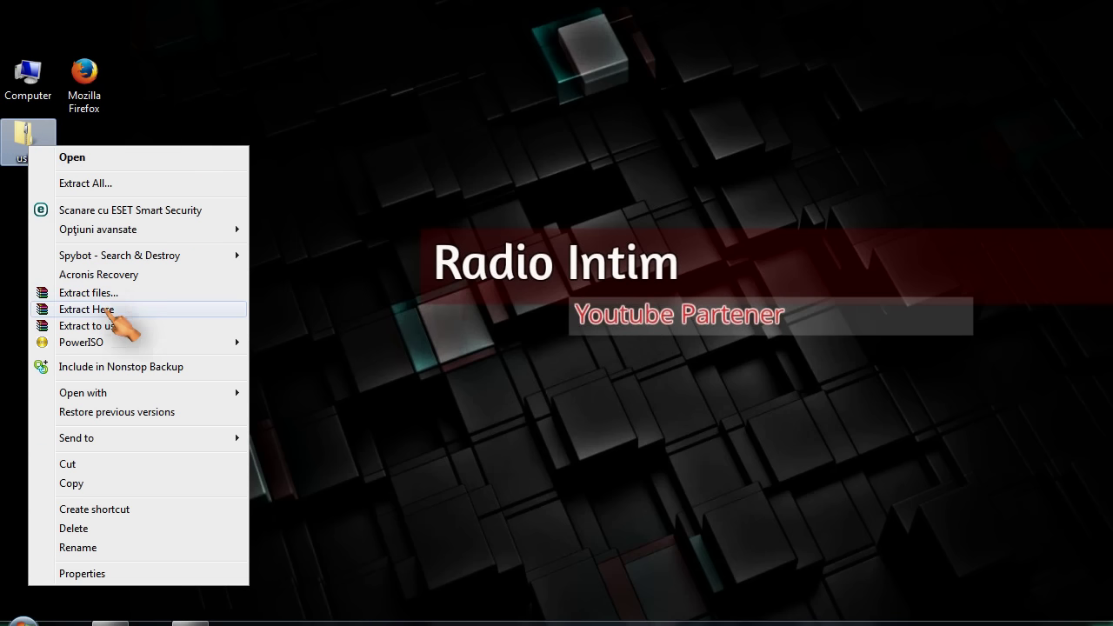
pyautogui.click(93, 326)
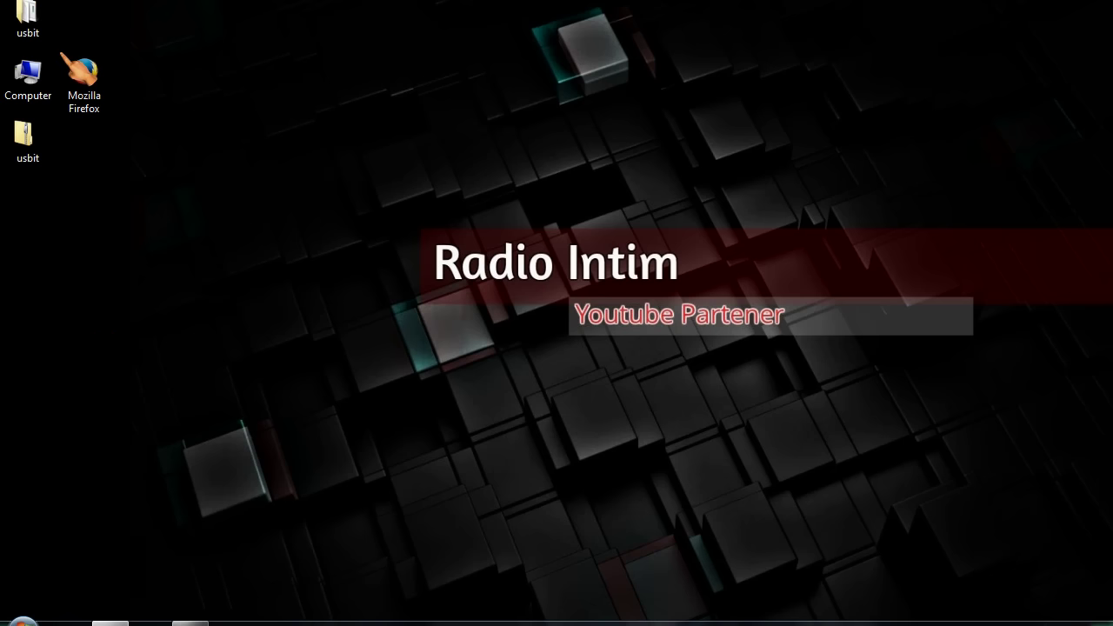
pyautogui.moveTo(40, 22); pyautogui.dragTo(33, 216)
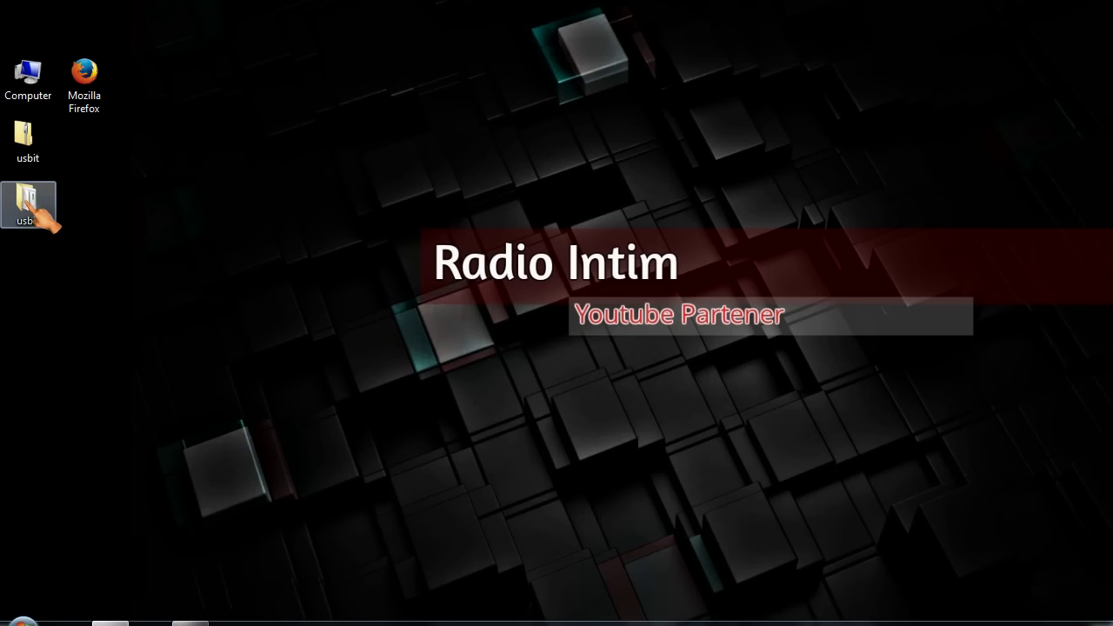
# Launch USB Image Tool from the extracted usbit folder and move its window fully into view
pyautogui.doubleClick(40, 201)
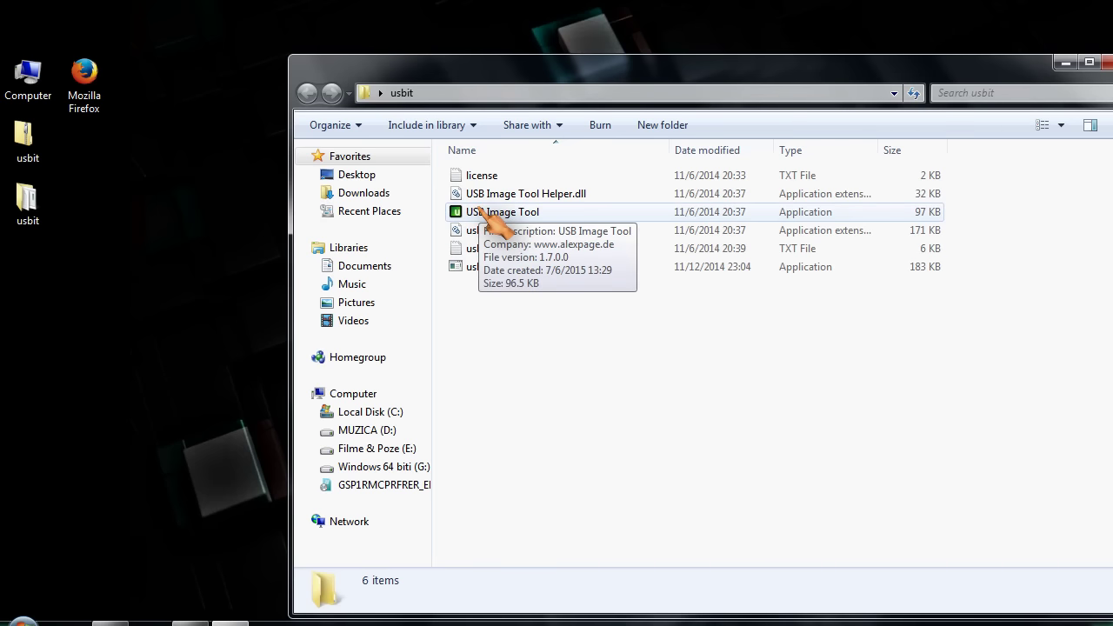
pyautogui.doubleClick(483, 214)
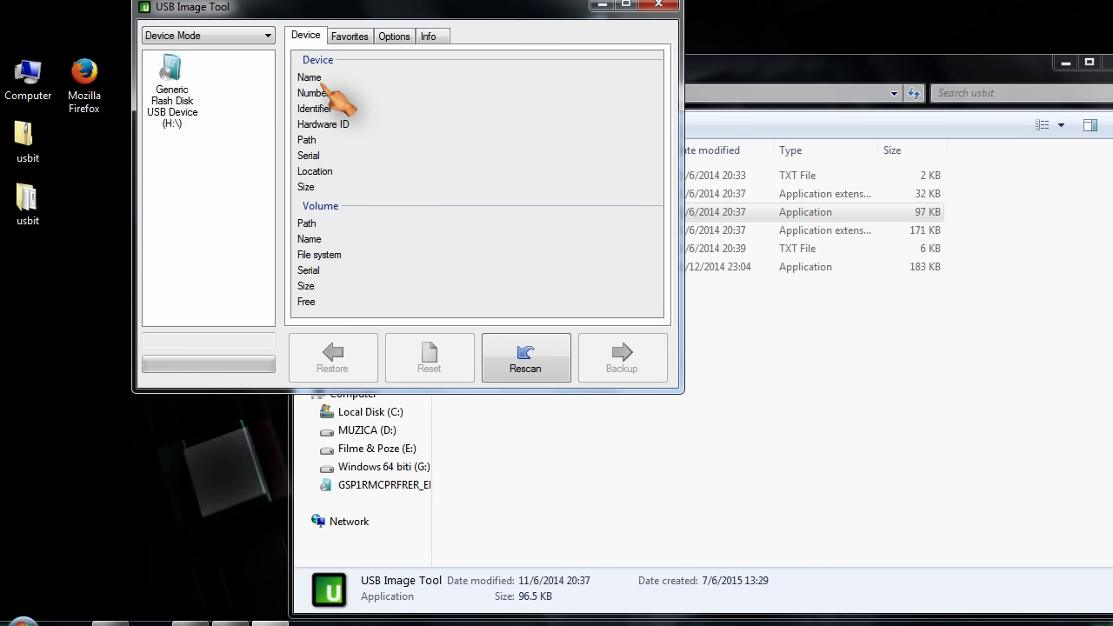
pyautogui.moveTo(324, 17); pyautogui.dragTo(339, 52)
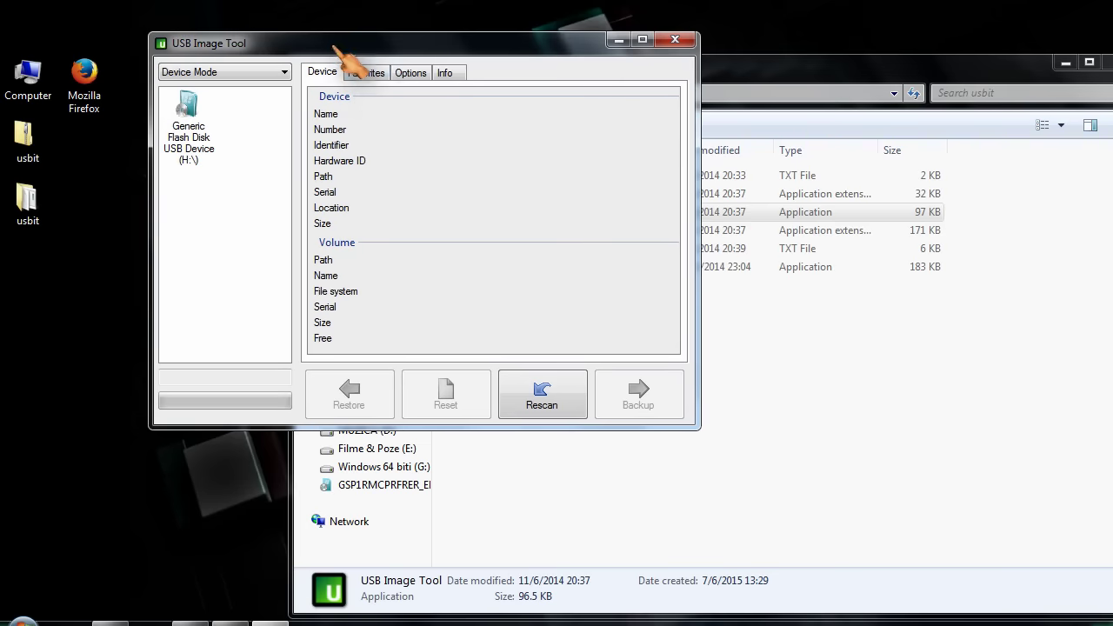
# View the tool's favorites list and inspect the contents of the GSP1RMCPRFRER_EN_DVD (H:) flash drive
pyautogui.click(370, 73)
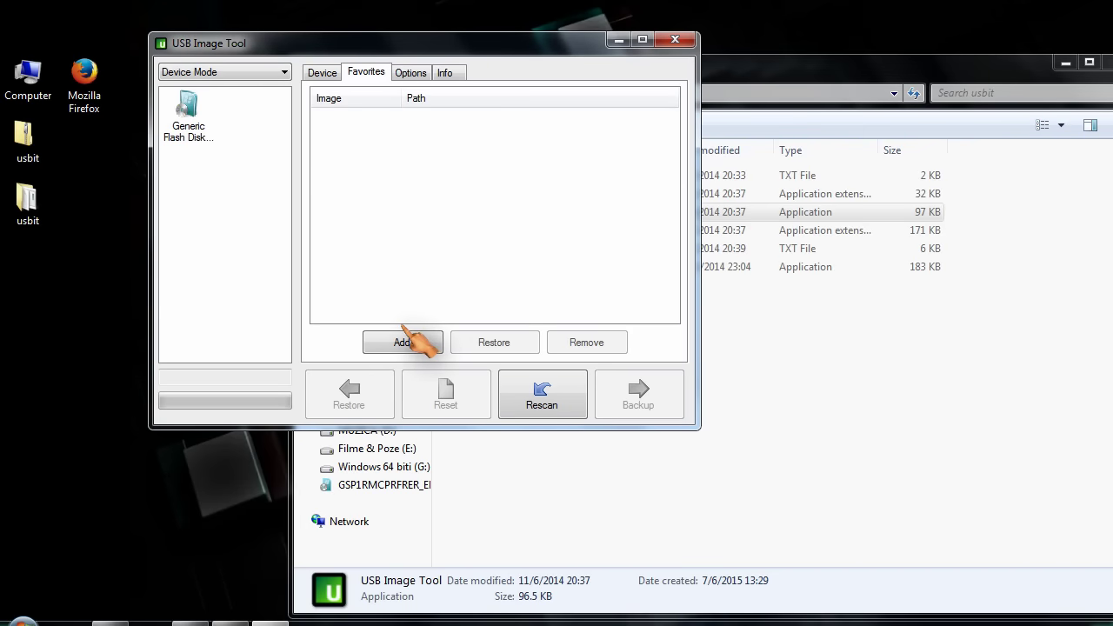
pyautogui.doubleClick(31, 87)
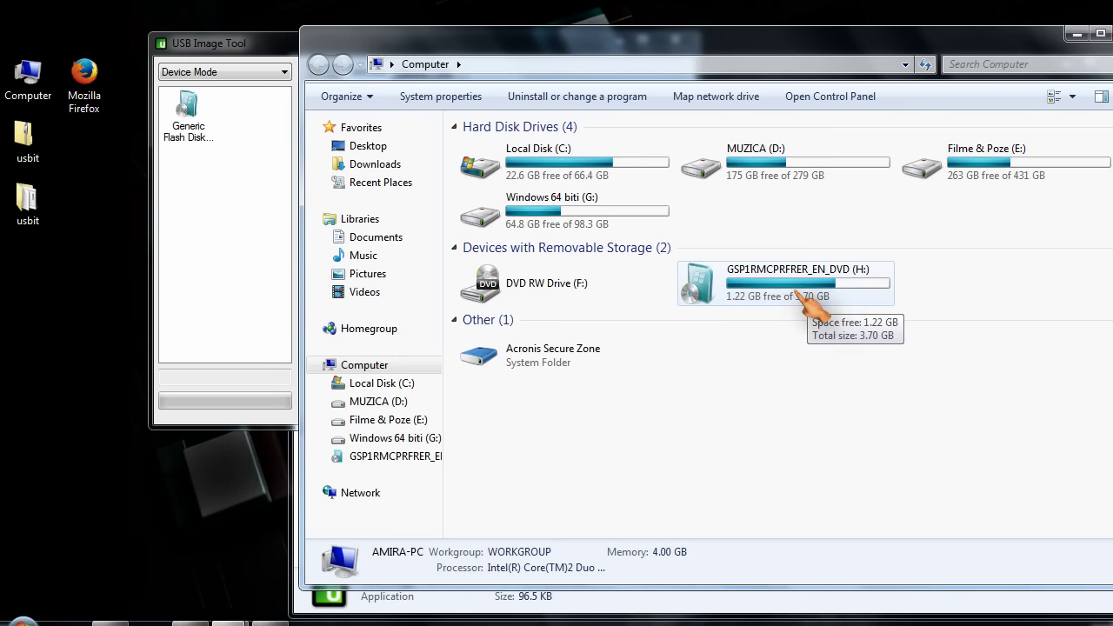
pyautogui.doubleClick(802, 295)
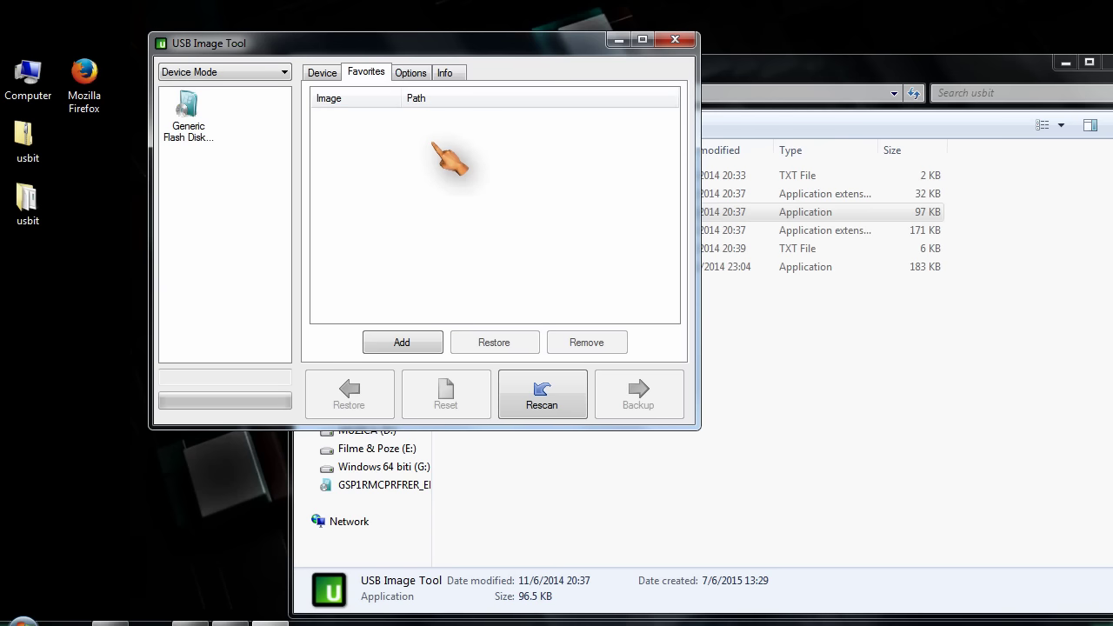
# Look over the dialog for adding a favorite image, the program options, and the favorites and device information pages
pyautogui.click(404, 344)
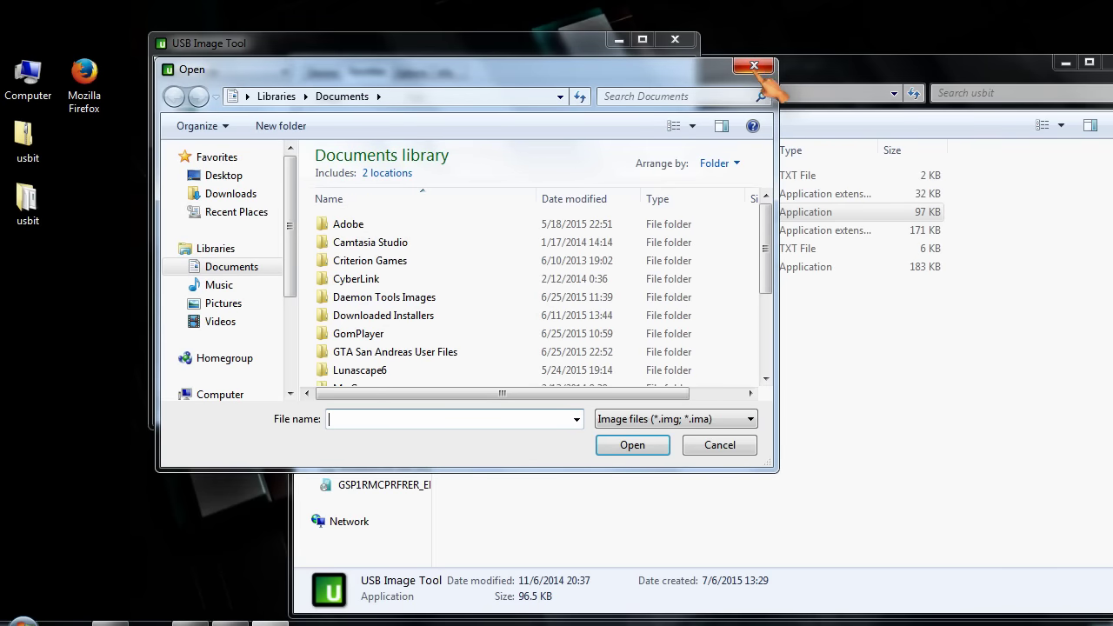
pyautogui.click(753, 66)
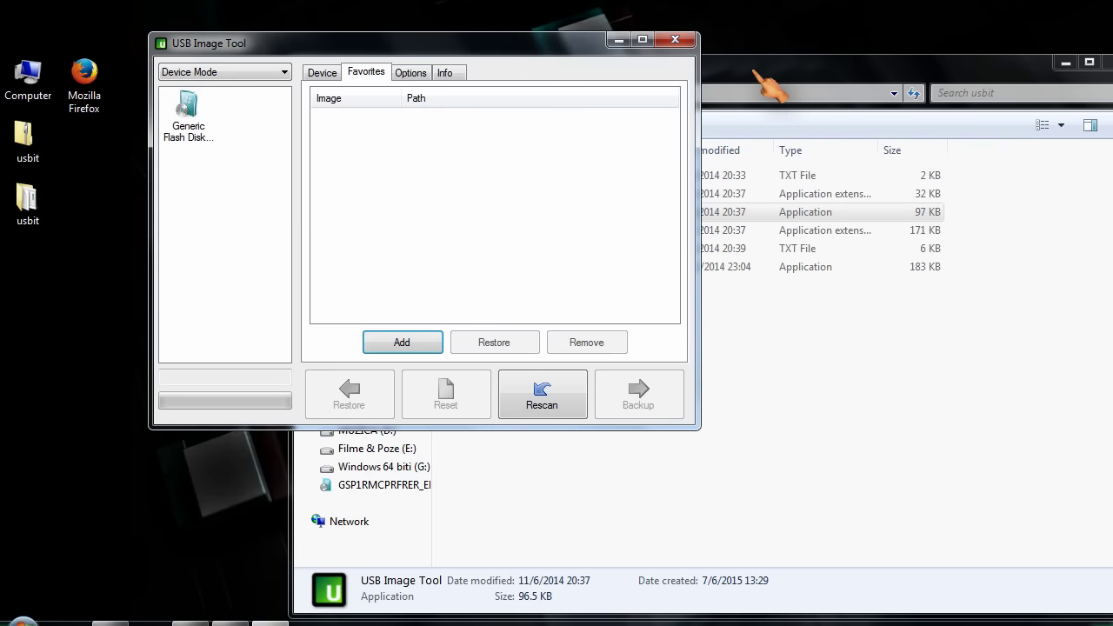
pyautogui.click(412, 74)
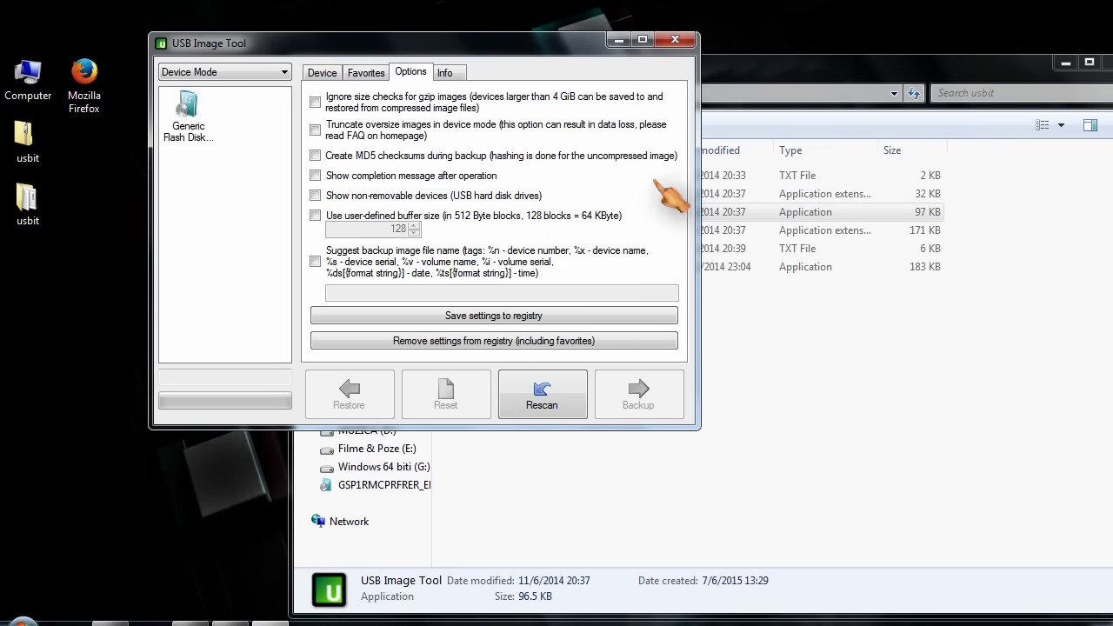
pyautogui.click(366, 74)
pyautogui.click(329, 75)
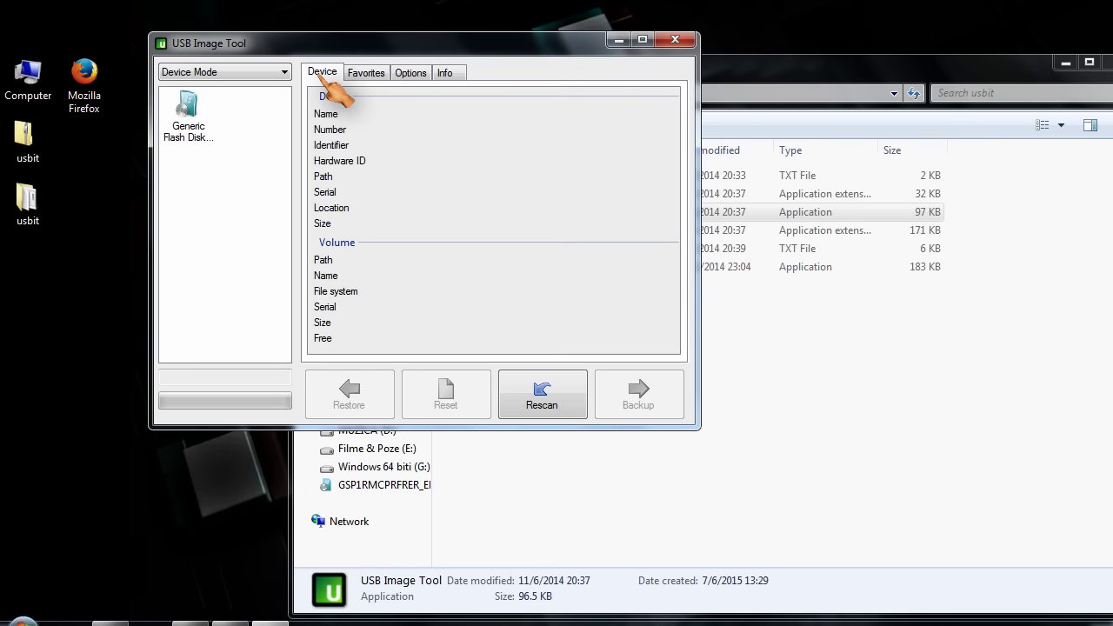
pyautogui.click(360, 74)
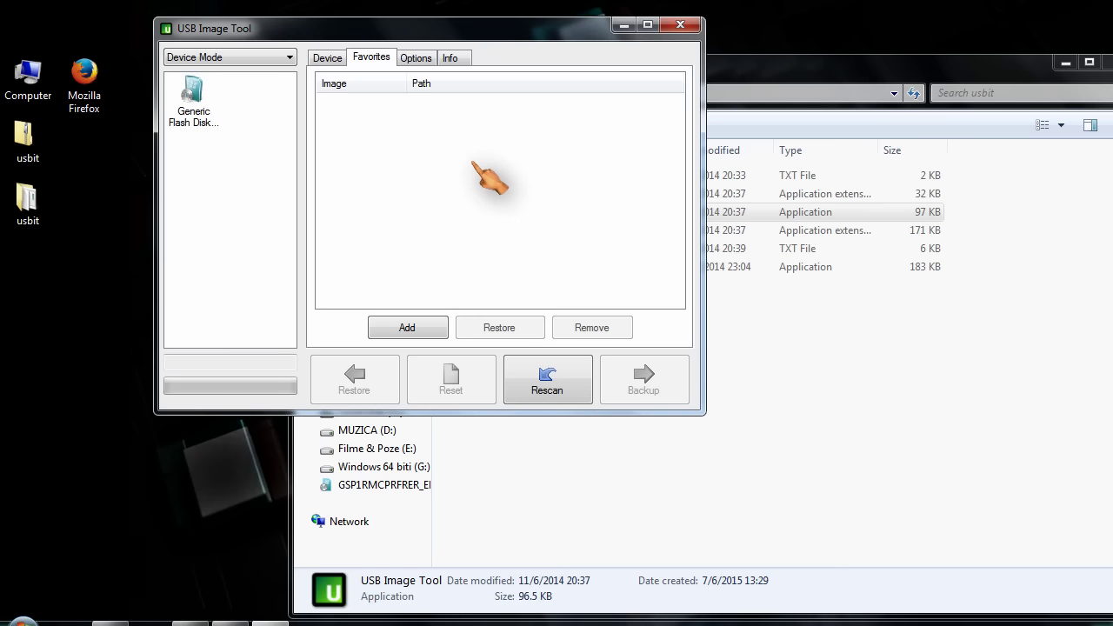
pyautogui.click(330, 57)
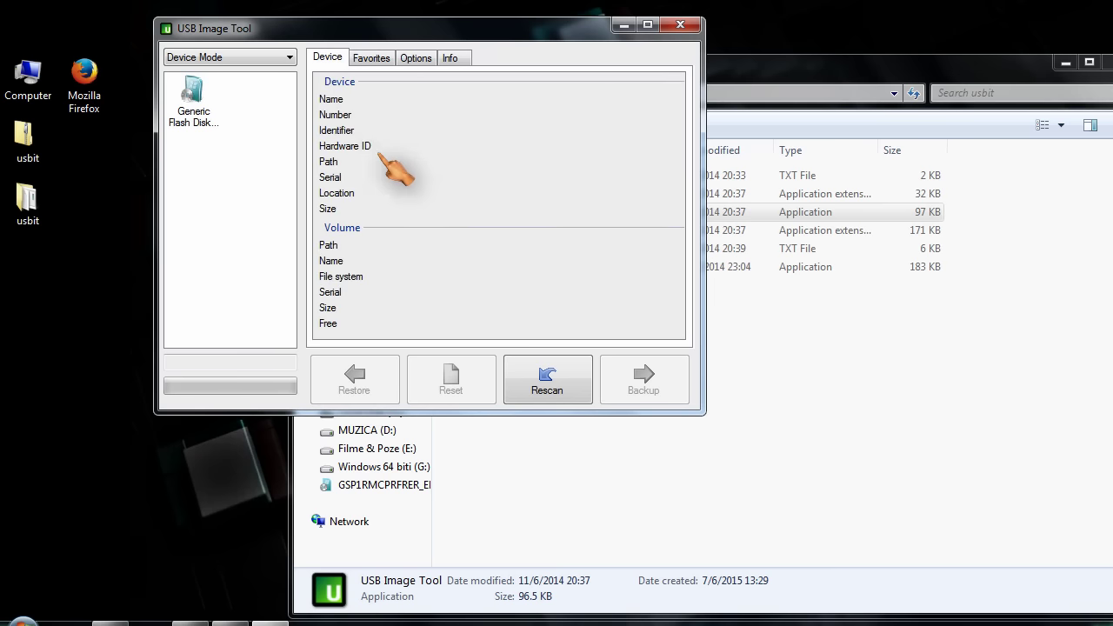
# Start a backup of the Generic Flash Disk USB Device (H:) and choose the Filme & Poze (E:) drive as its location
pyautogui.click(199, 117)
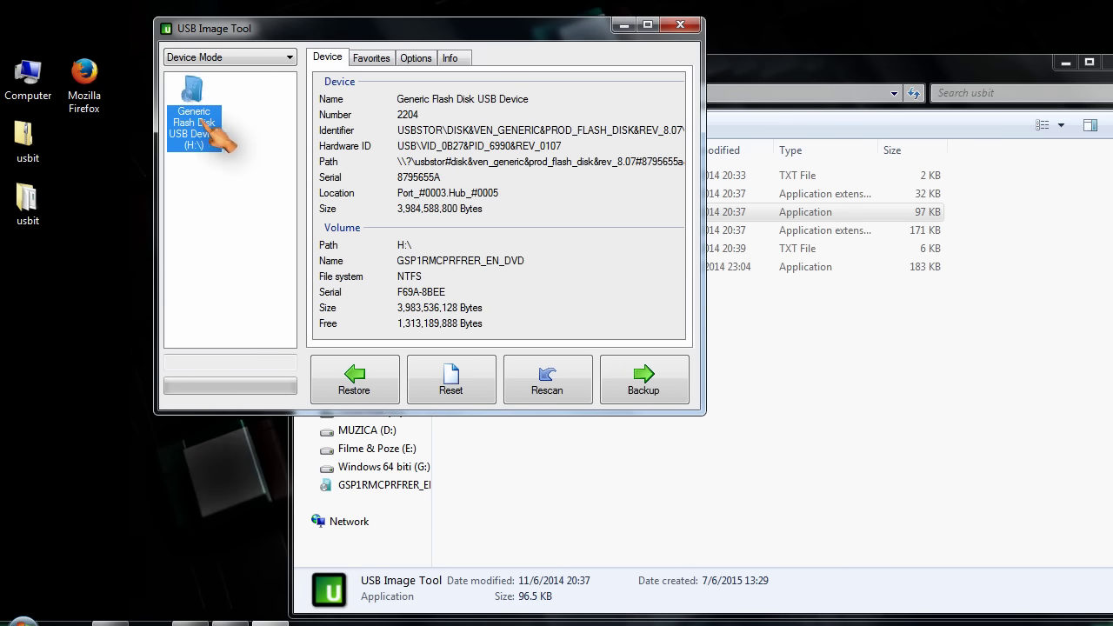
pyautogui.click(648, 384)
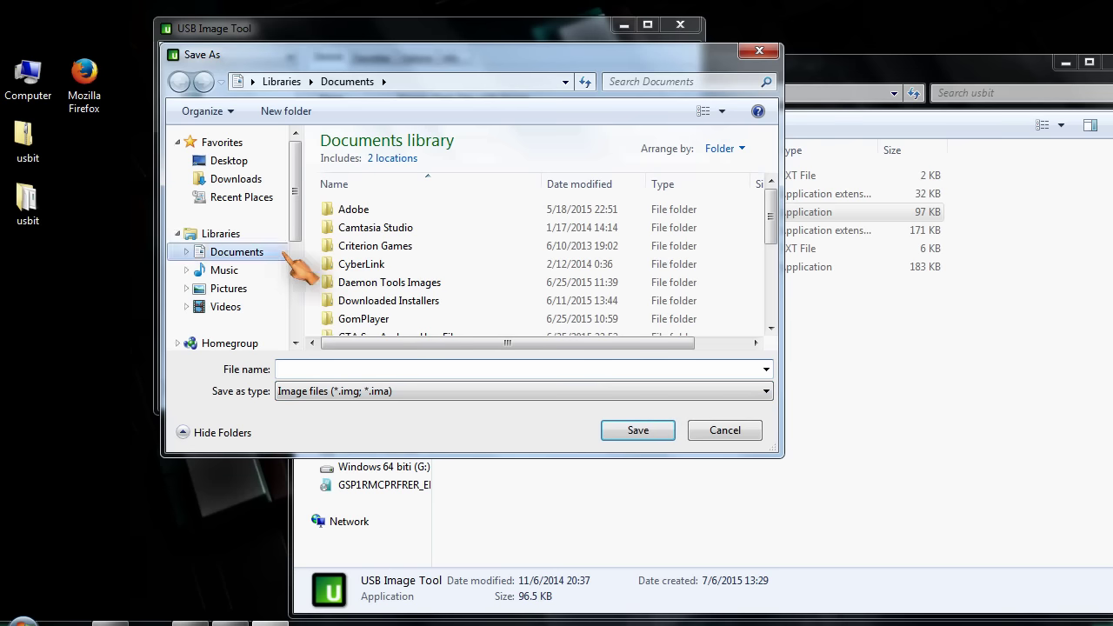
pyautogui.moveTo(295, 191); pyautogui.dragTo(297, 258)
pyautogui.click(261, 298)
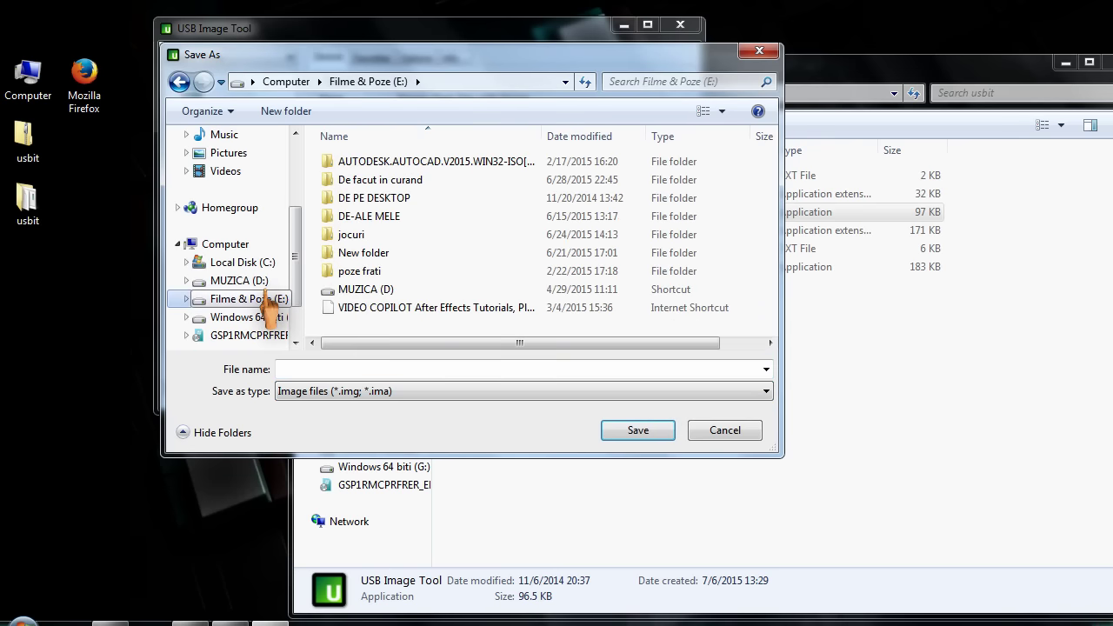
# Create a folder named Backup on the Filme & Poze (E:) drive
pyautogui.rightClick(356, 328)
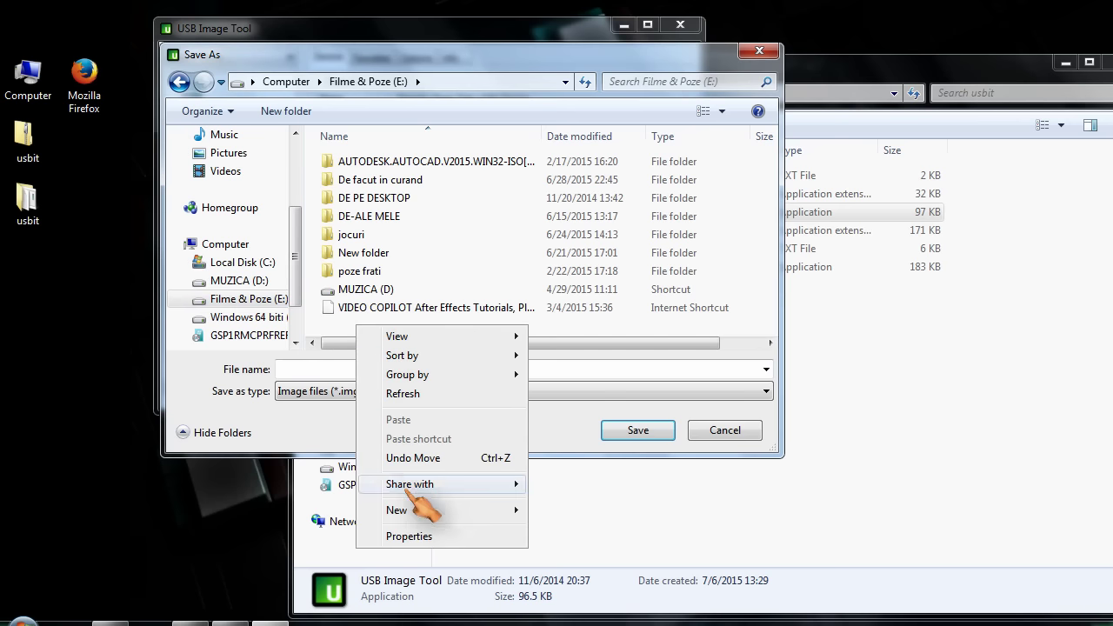
pyautogui.moveTo(409, 514)
pyautogui.click(626, 435)
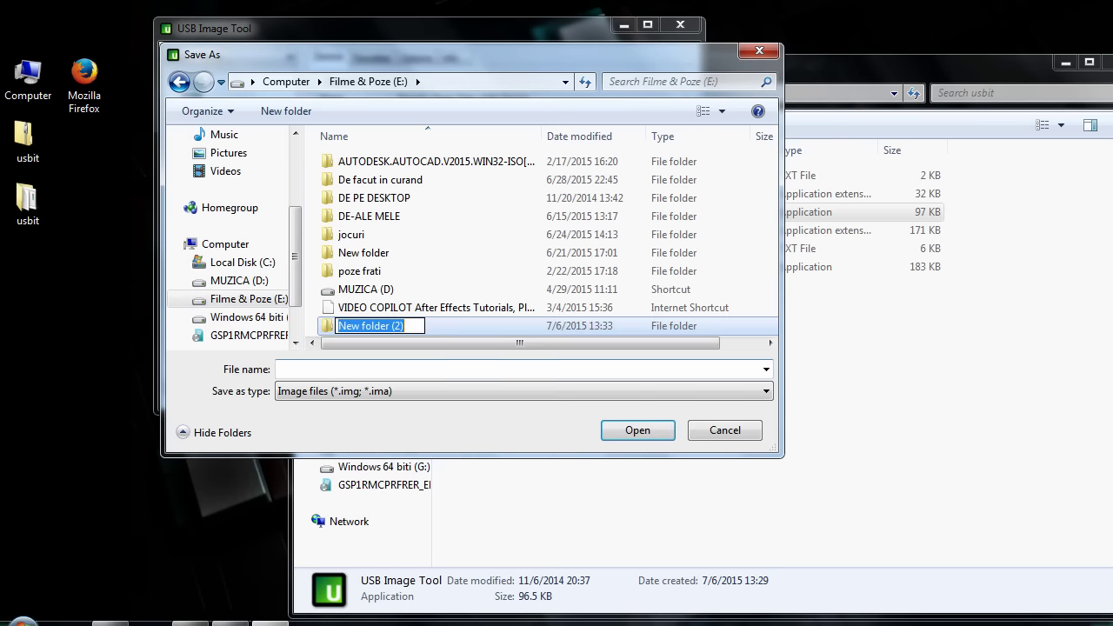
pyautogui.write('Backu')
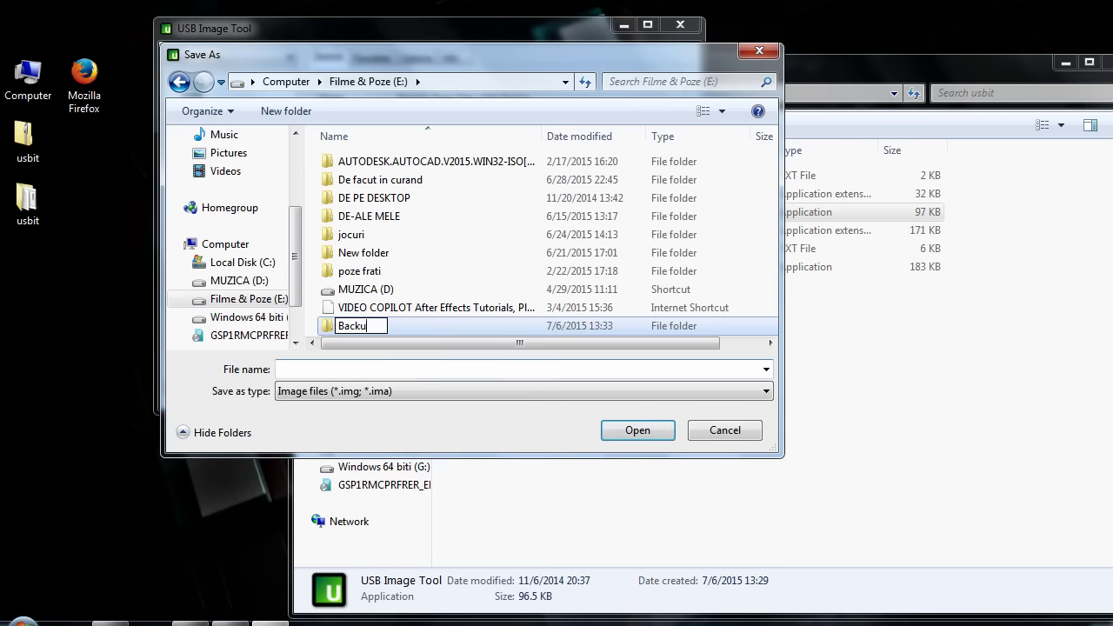
pyautogui.write('p')
pyautogui.press('Return')
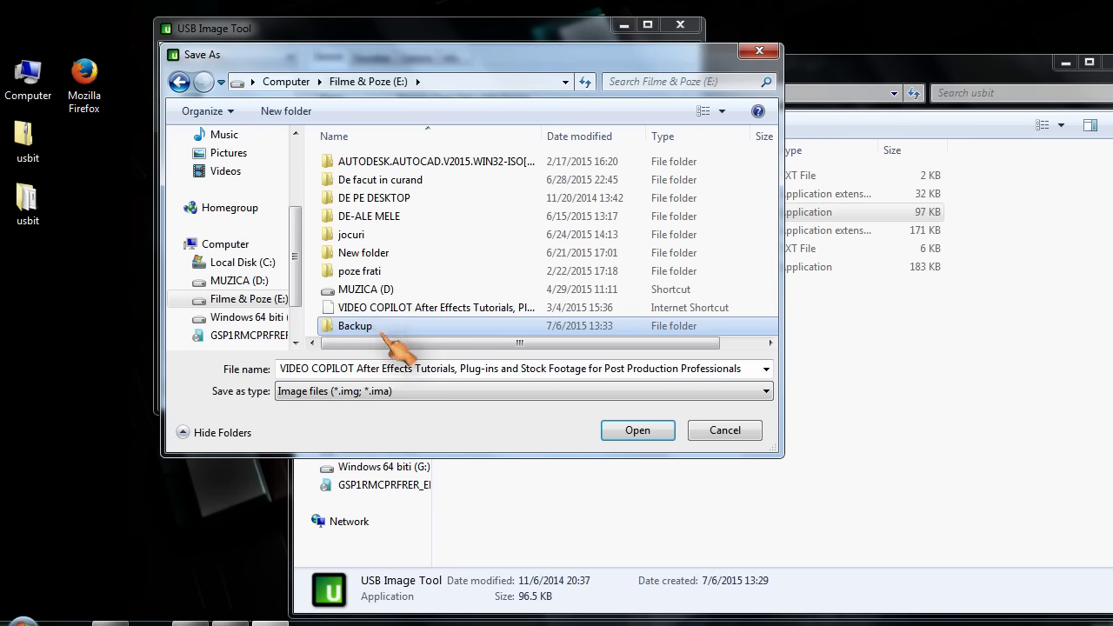
# Save the flash drive image in the Backup folder under the name Windows 7
pyautogui.doubleClick(381, 331)
pyautogui.write('Windows 7')
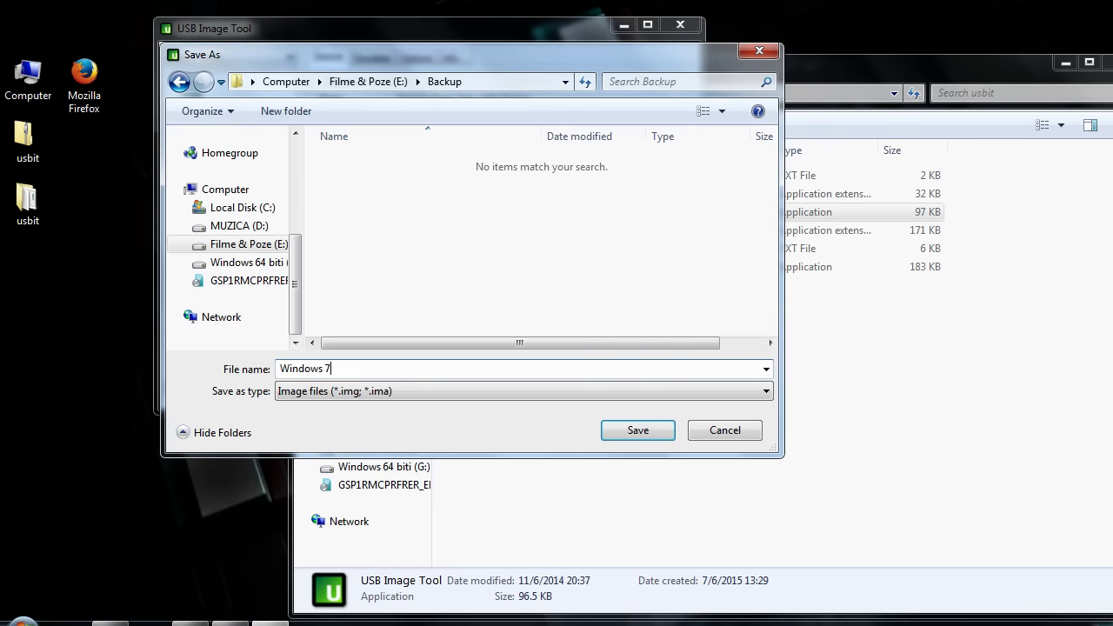
pyautogui.press('Return')
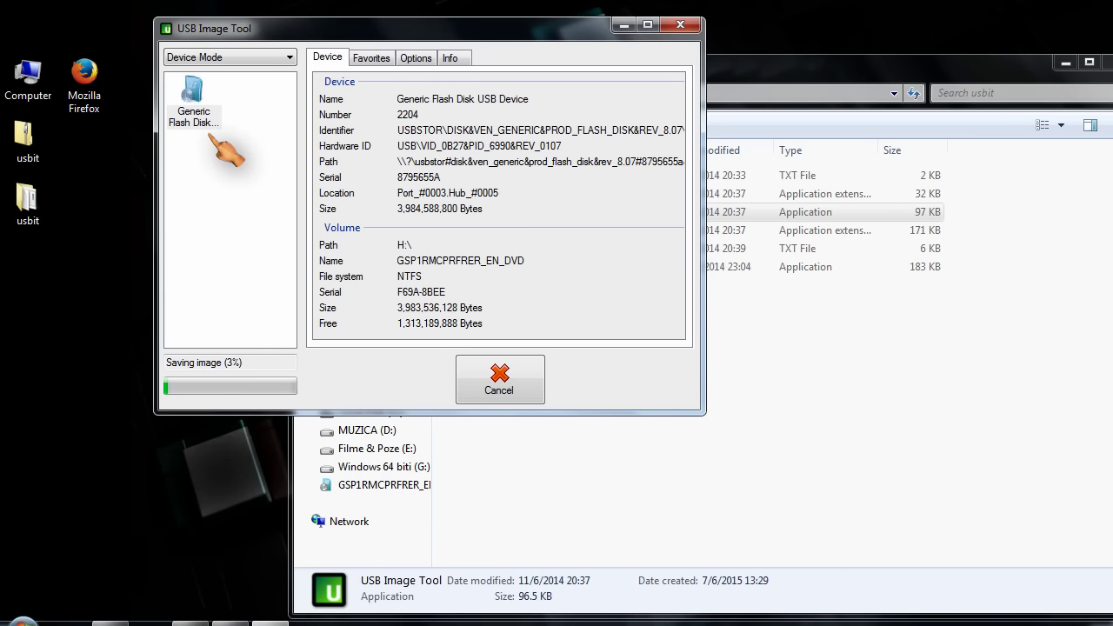
# Check the Backup folder on the Filme & Poze (E:) drive for the image file being written, and close the folder
pyautogui.doubleClick(26, 79)
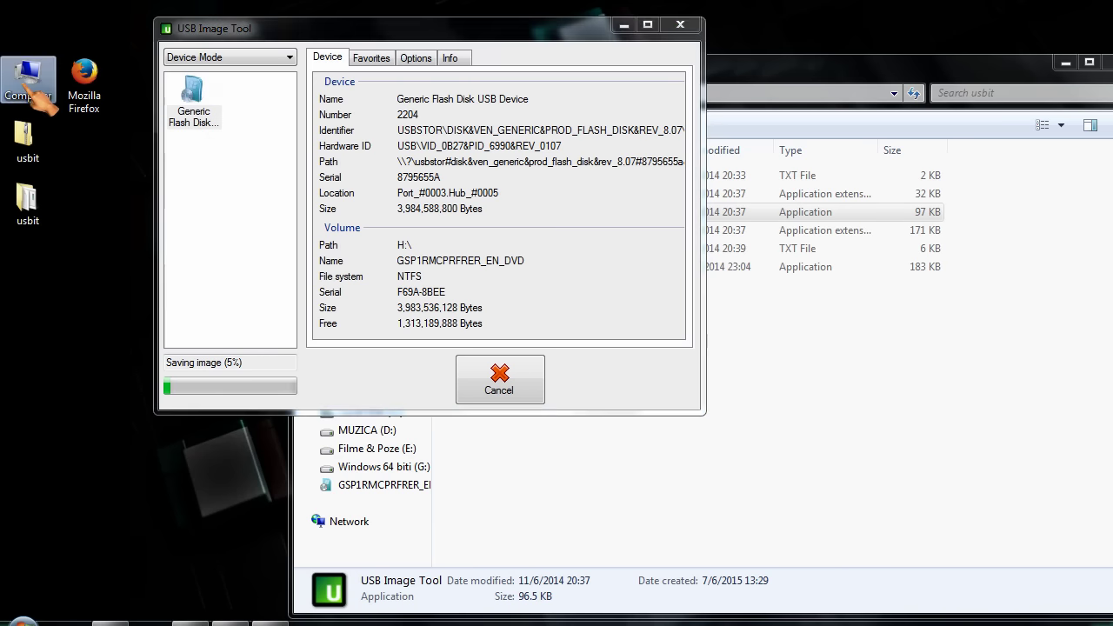
pyautogui.doubleClick(965, 178)
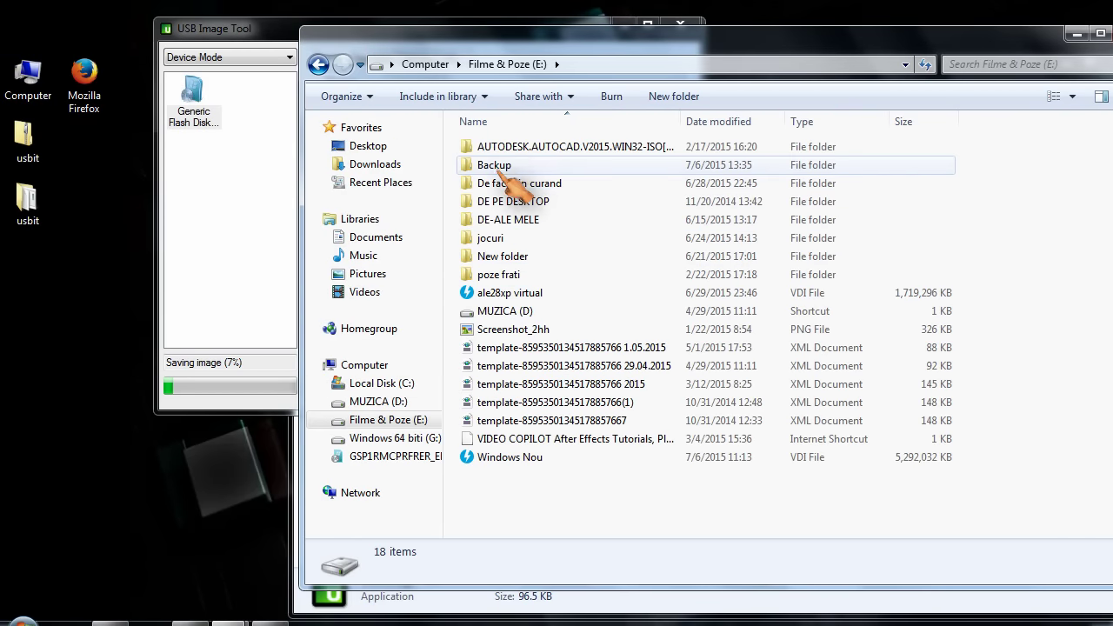
pyautogui.doubleClick(500, 166)
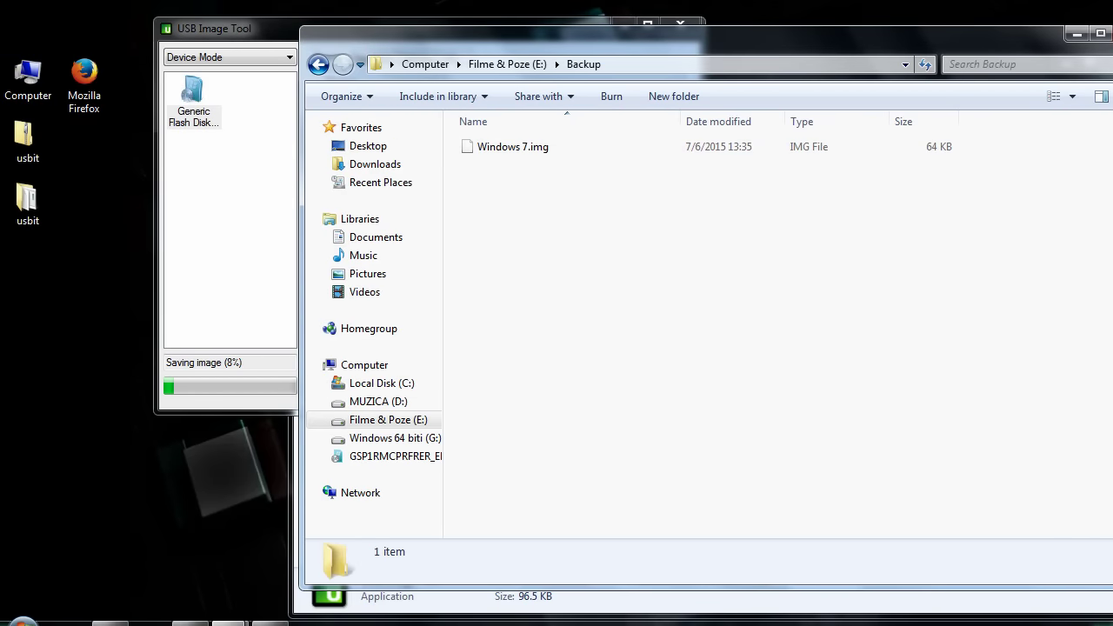
pyautogui.click(1101, 34)
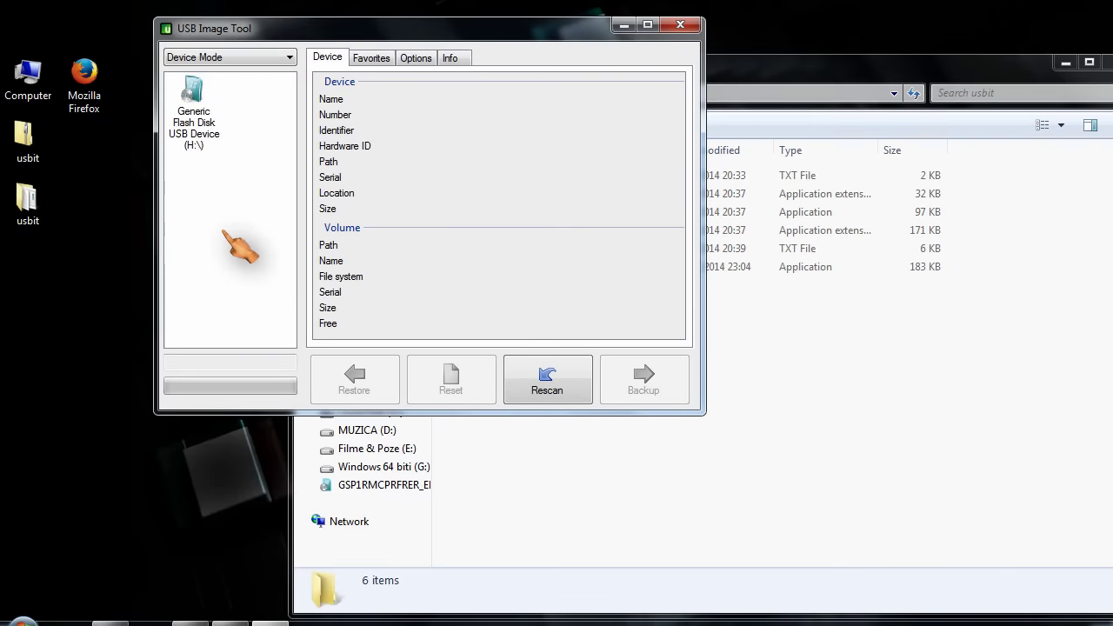
# Check the size of Windows 7.img in the E: drive's Backup folder and return to USB Image Tool
pyautogui.doubleClick(39, 96)
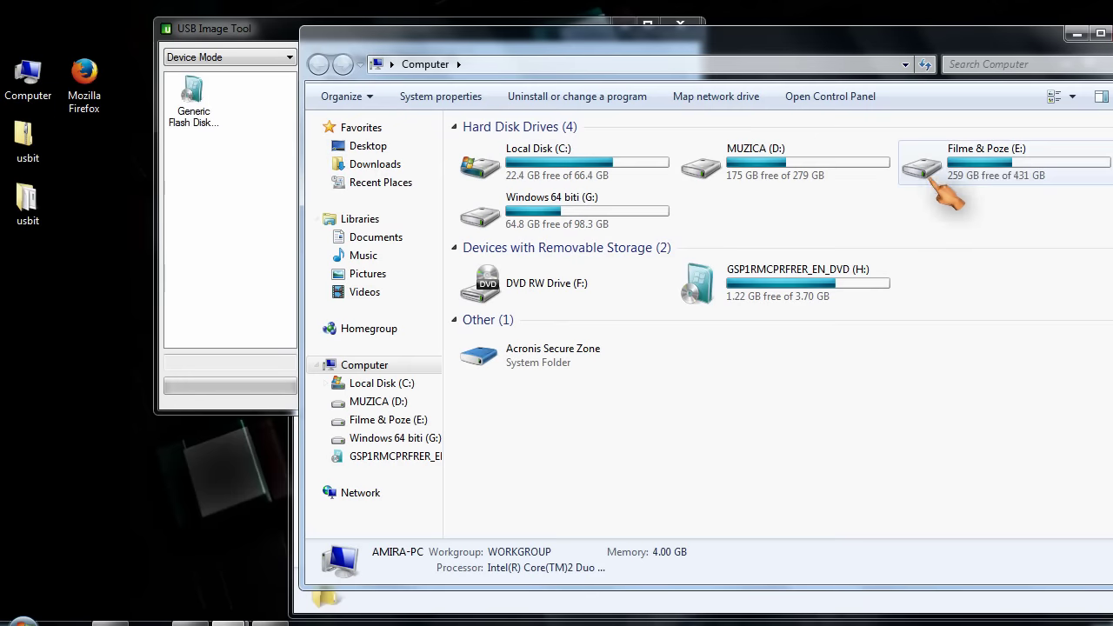
pyautogui.doubleClick(944, 191)
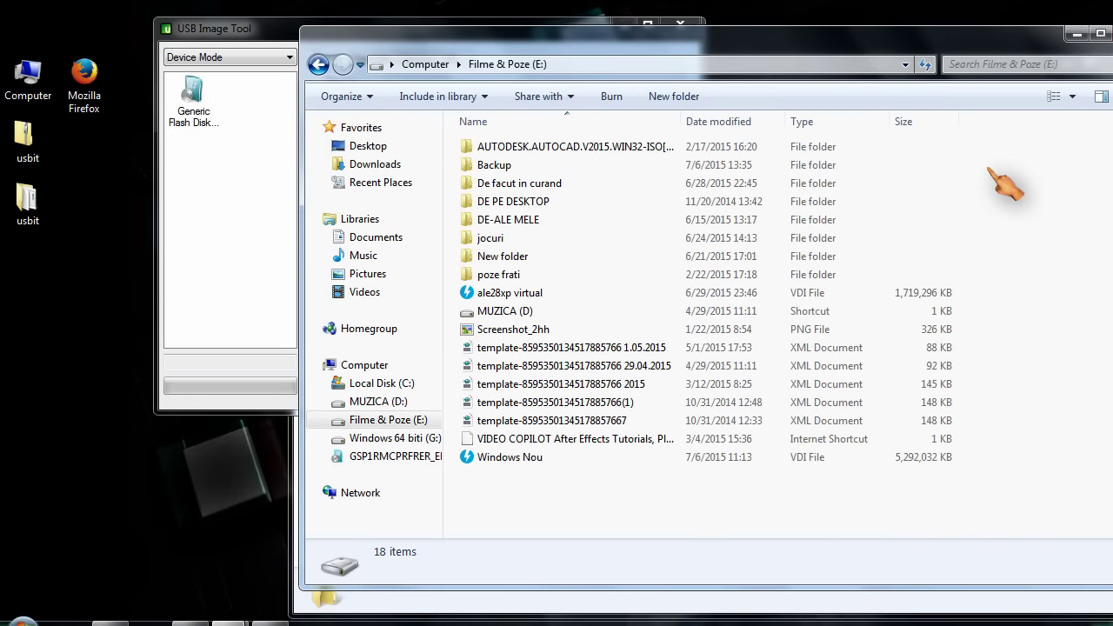
pyautogui.doubleClick(504, 167)
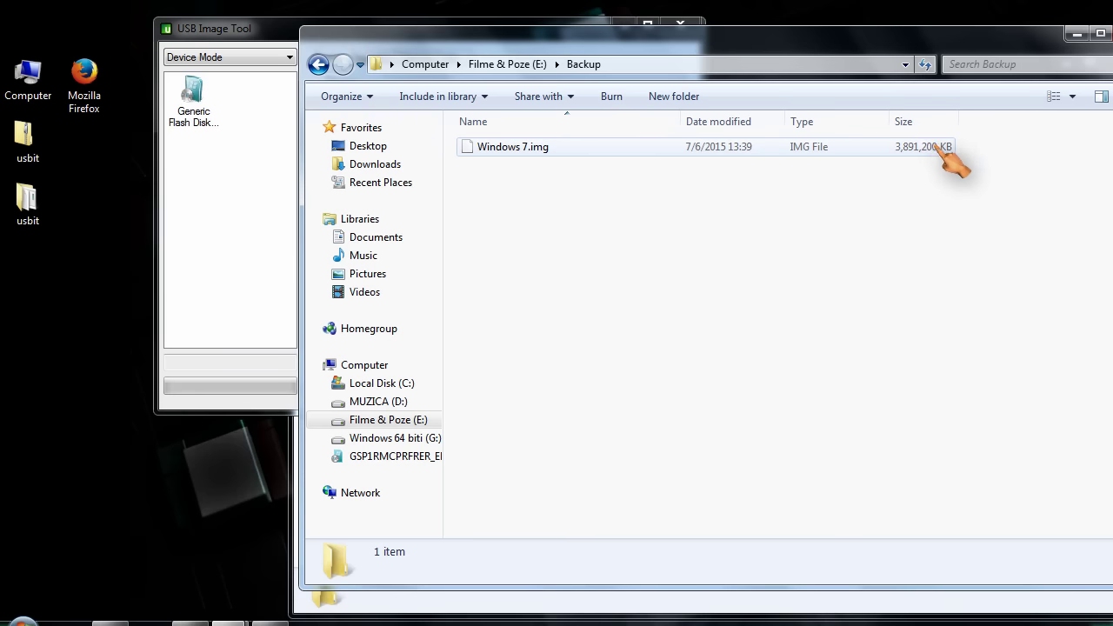
pyautogui.click(241, 174)
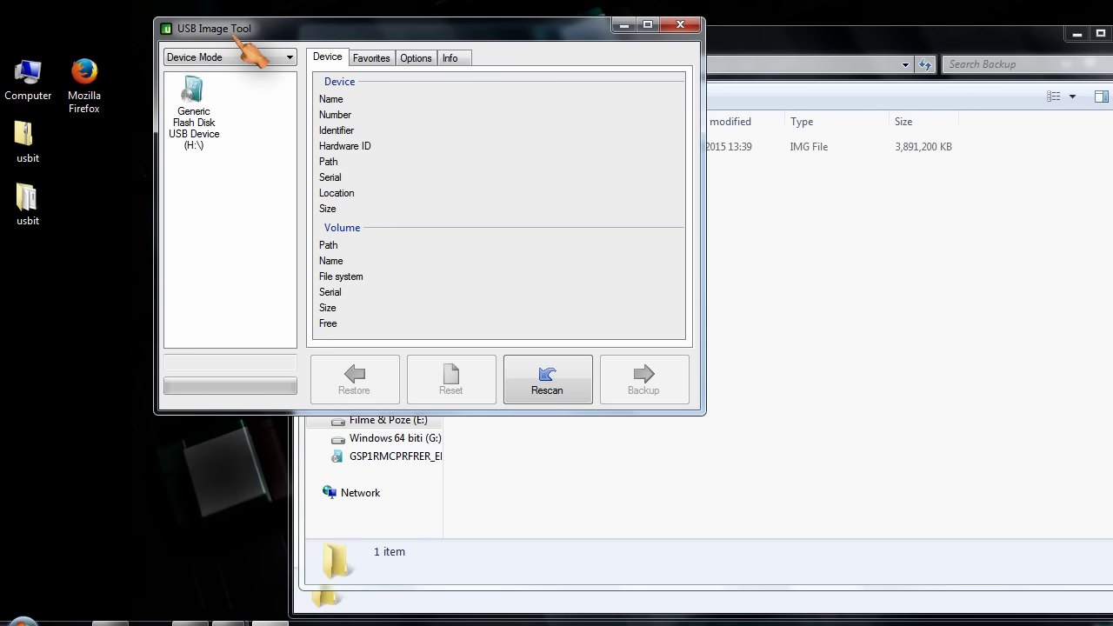
# Quick-format the GSP1RMCPRFRER_EN_DVD (H:) flash drive as NTFS with a 4096-byte allocation unit size
pyautogui.doubleClick(28, 77)
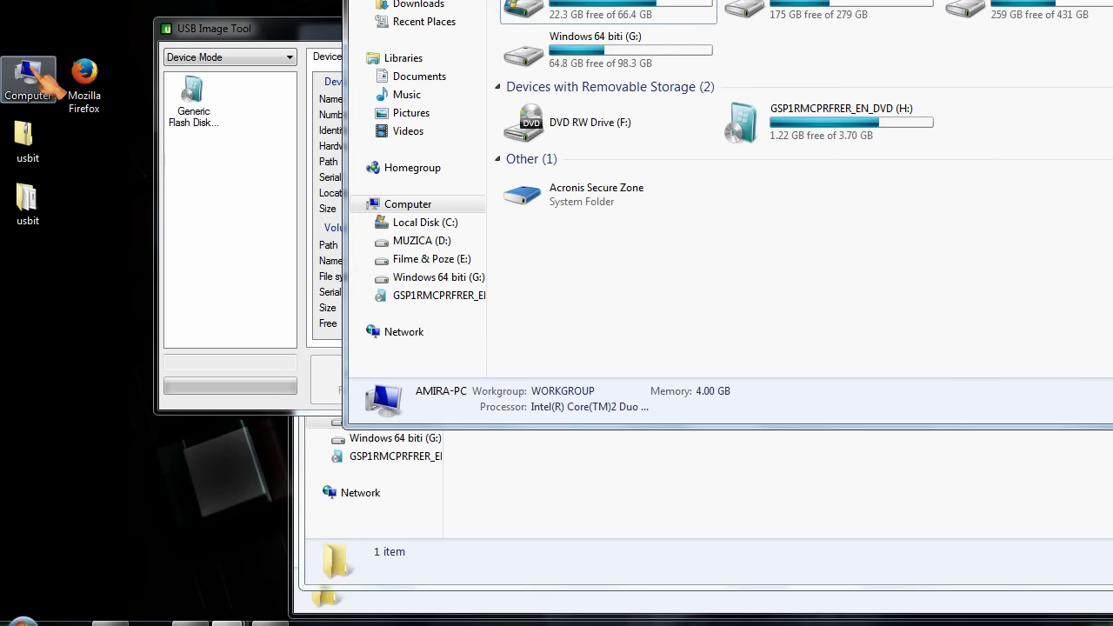
pyautogui.rightClick(781, 127)
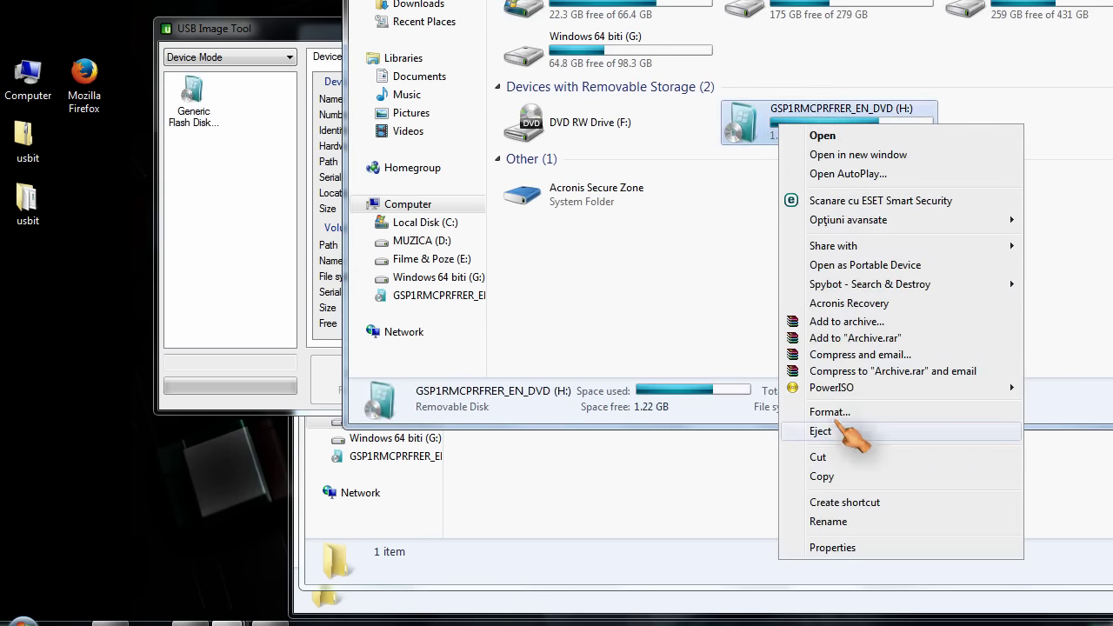
pyautogui.click(840, 415)
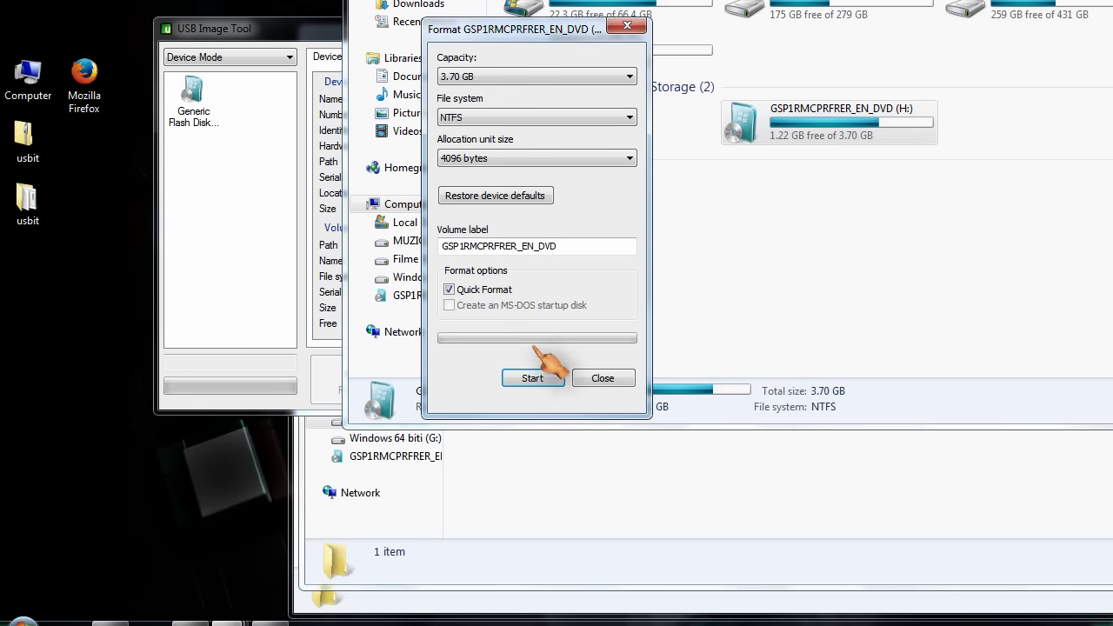
pyautogui.click(532, 379)
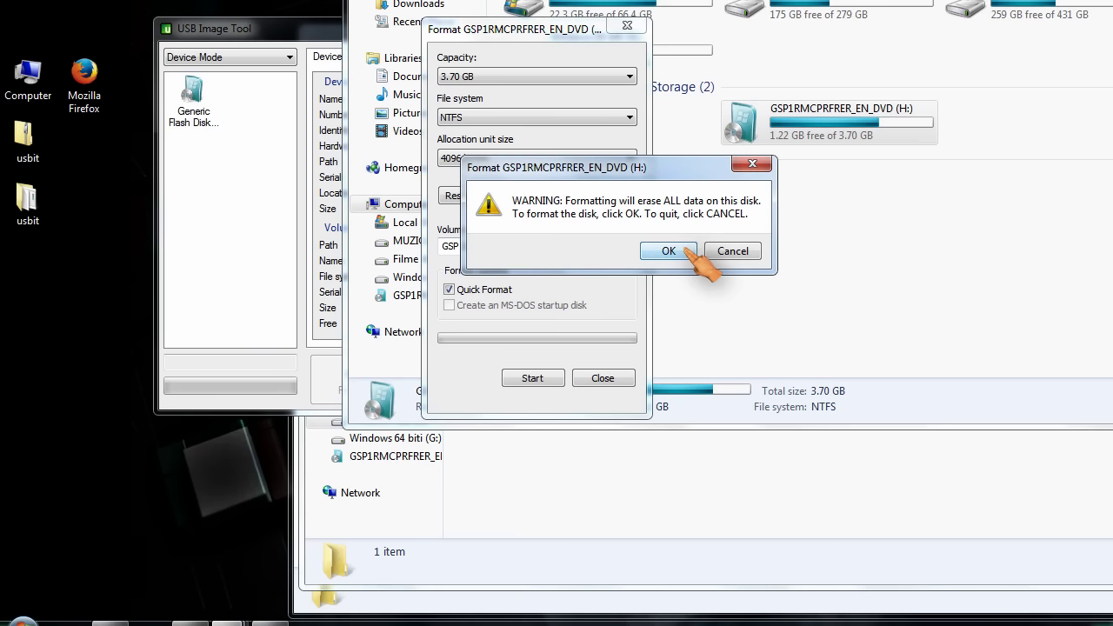
pyautogui.click(668, 251)
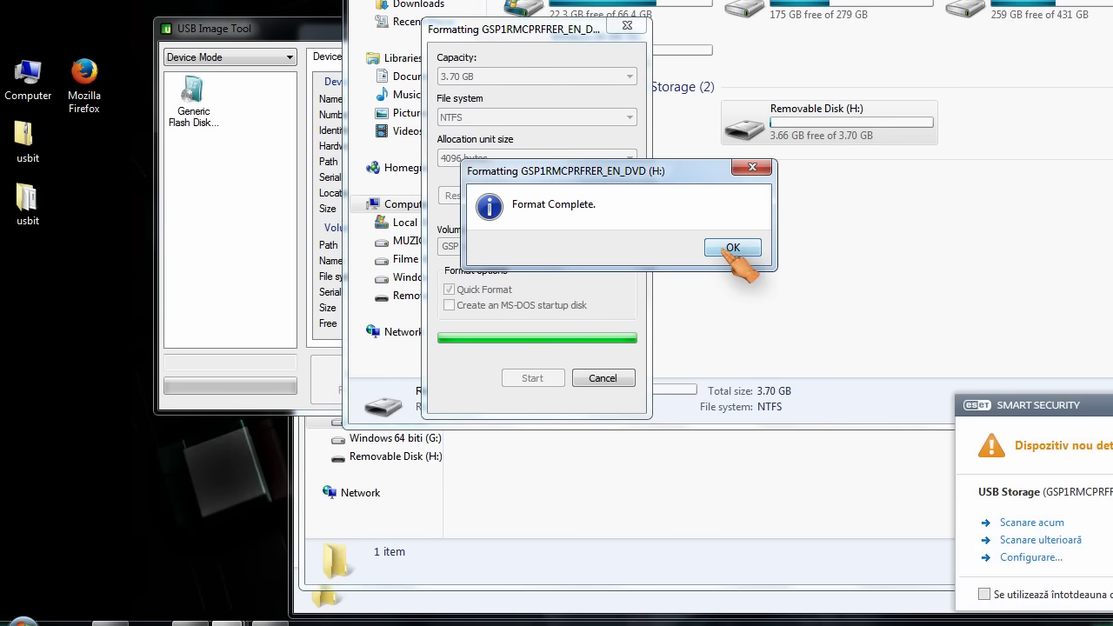
pyautogui.click(733, 248)
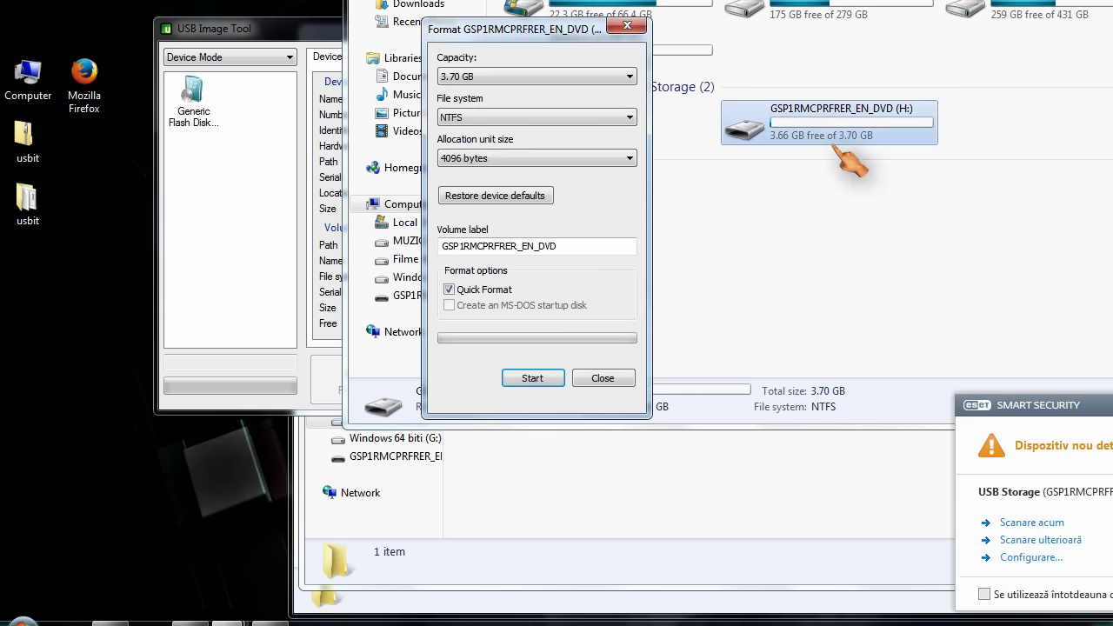
# Check the contents of the formatted H: flash drive and close its window
pyautogui.doubleClick(822, 130)
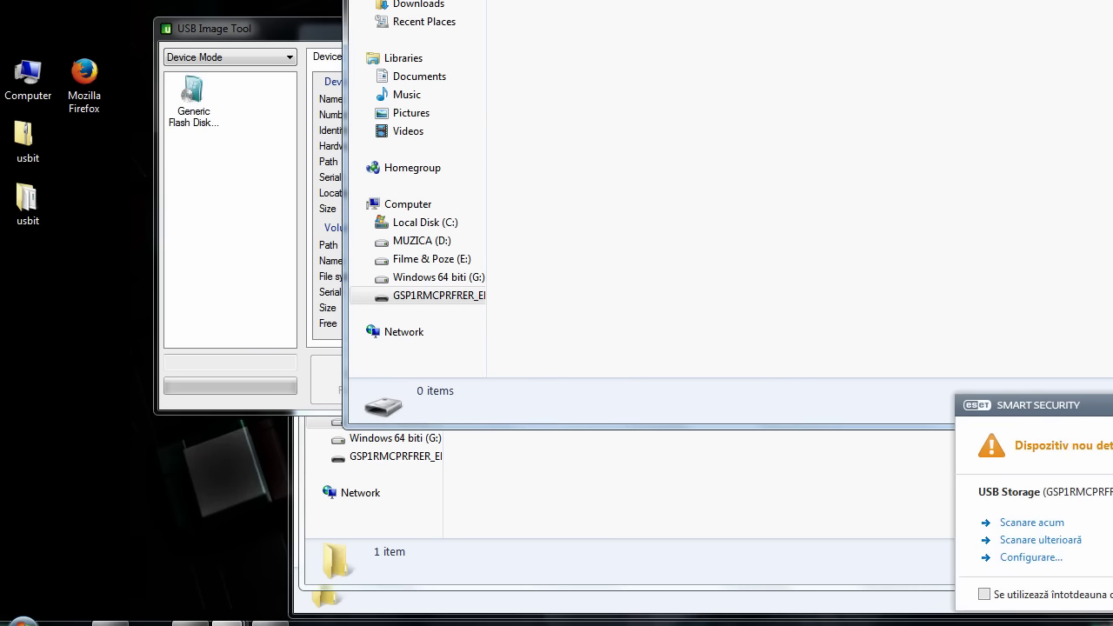
pyautogui.press('BackSpace')
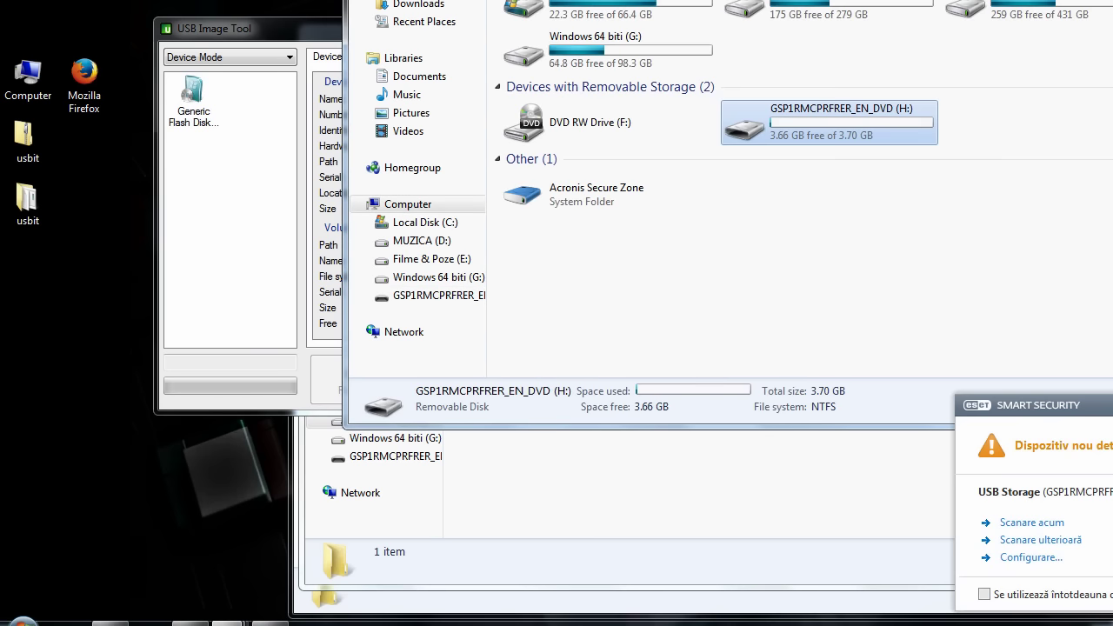
pyautogui.hotkey('alt', 'F4')
# Close USB Image Tool, relaunch it from the desktop's usbit folder and select the Generic Flash Disk USB Device (H:)
pyautogui.click(640, 24)
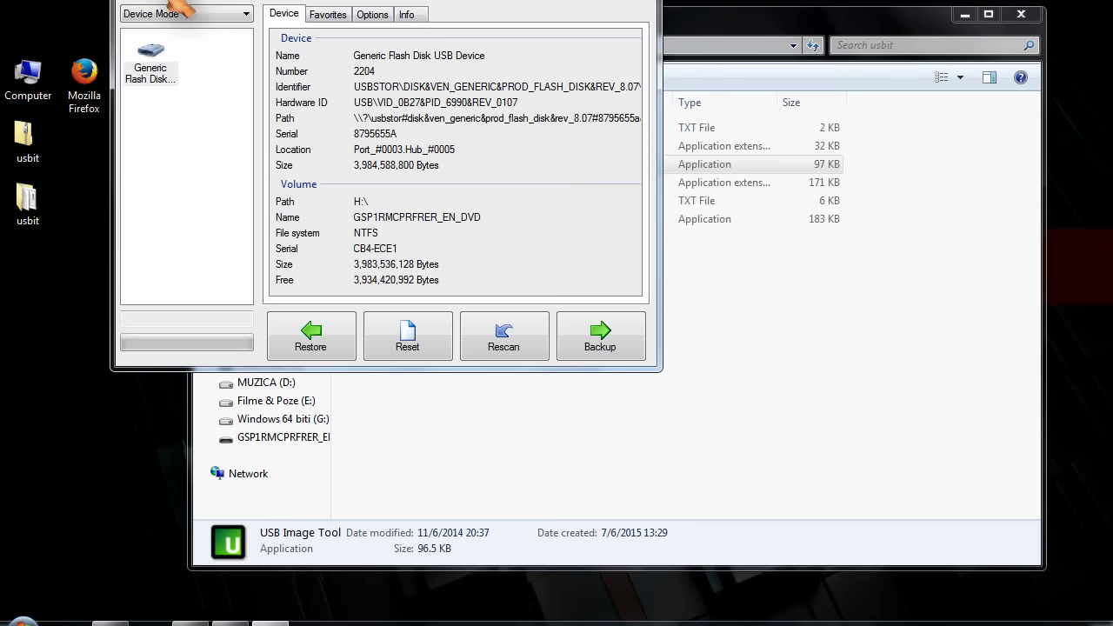
pyautogui.click(650, 2)
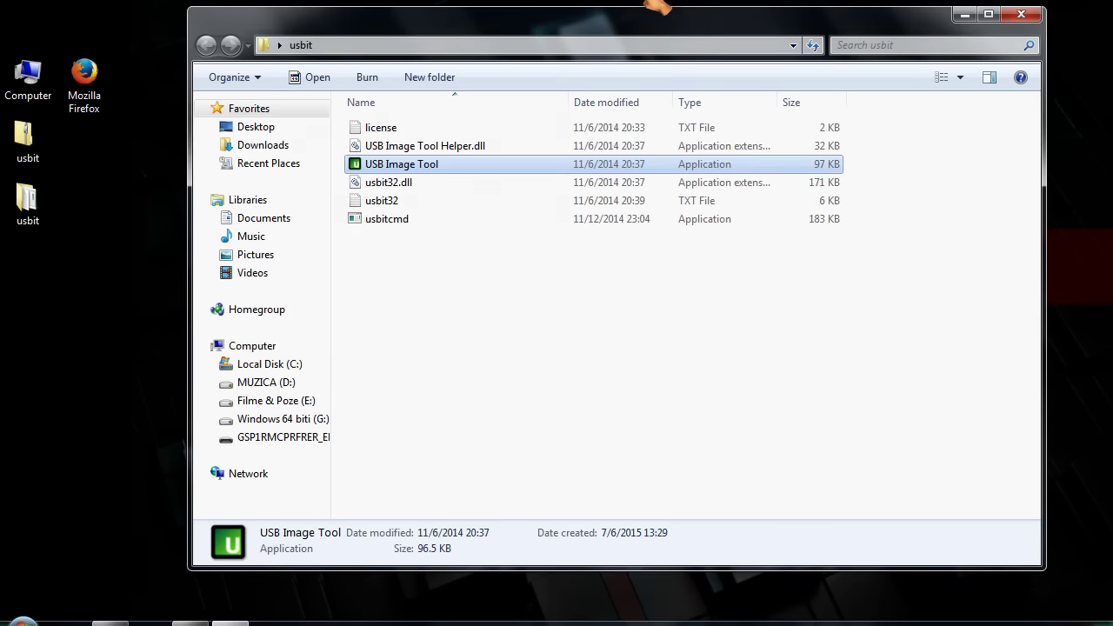
pyautogui.click(1021, 15)
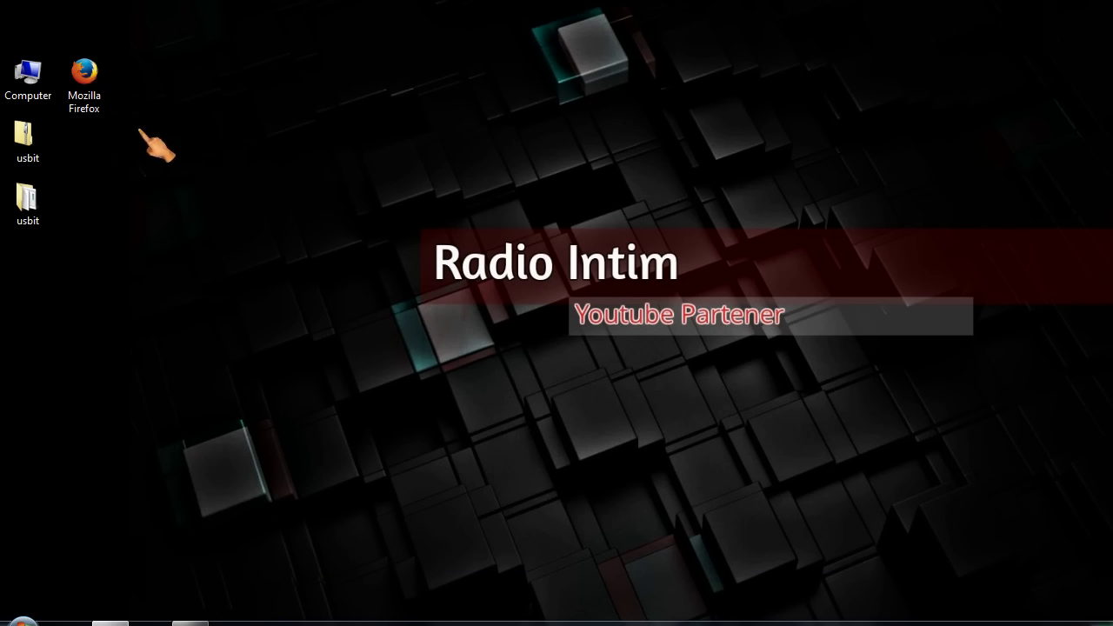
pyautogui.doubleClick(39, 202)
pyautogui.click(409, 172)
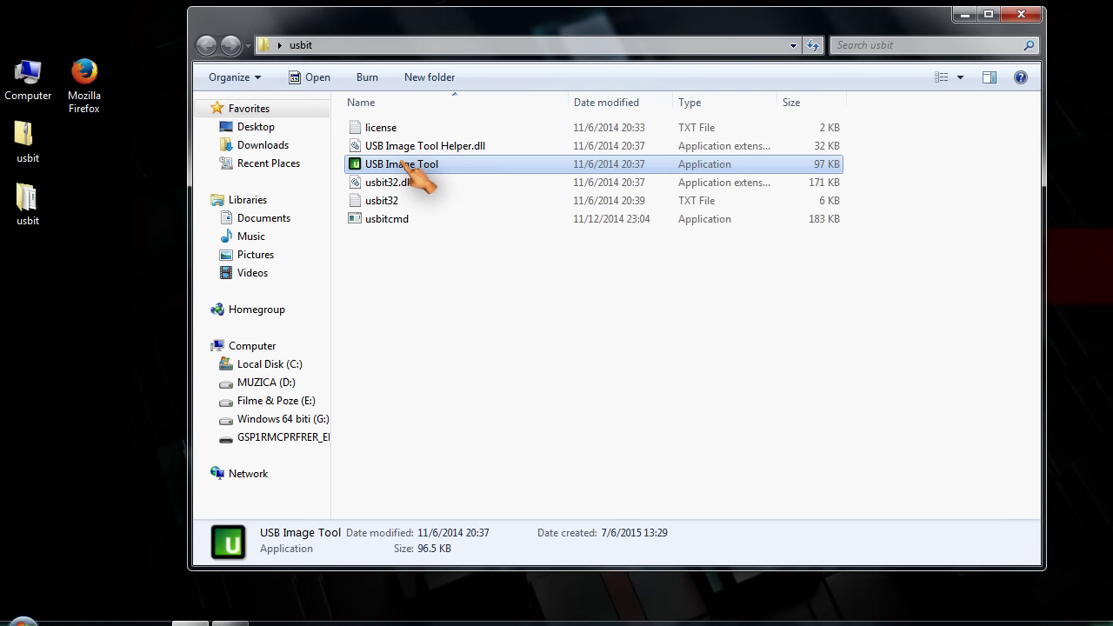
pyautogui.doubleClick(407, 167)
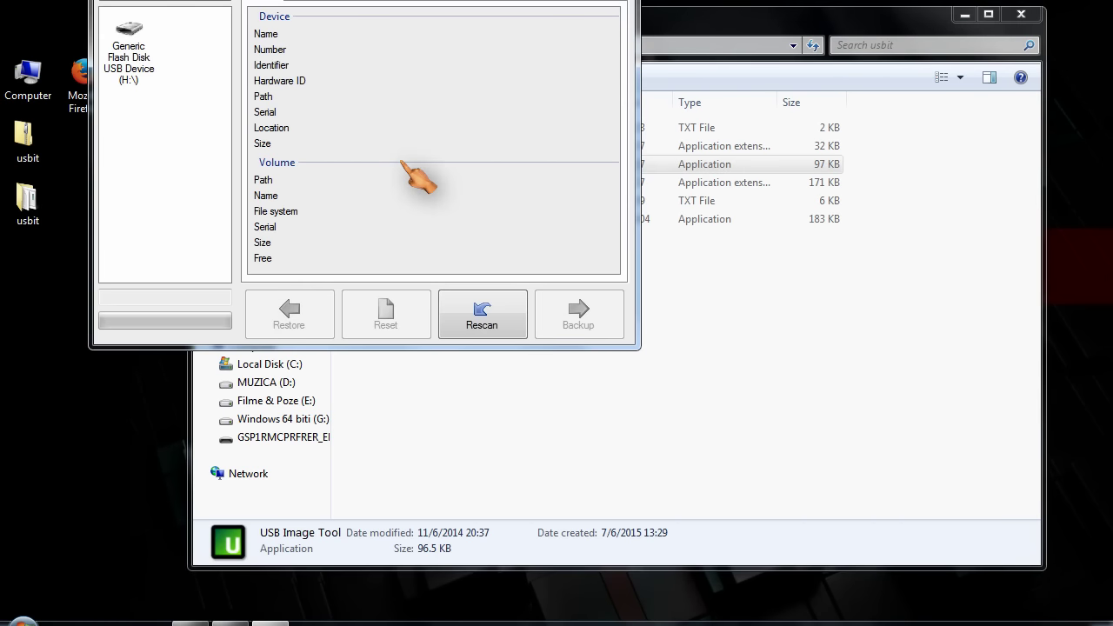
pyautogui.click(141, 69)
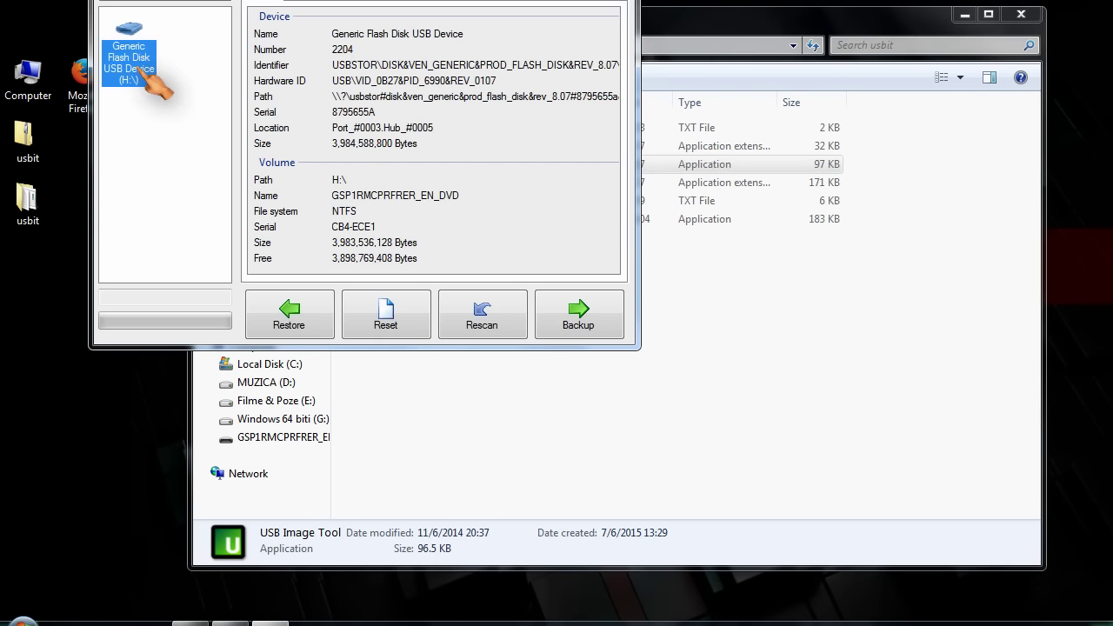
# Restore the Windows 7.img image from the Backup folder on the Filme & Poze (E:) drive to the selected flash drive
pyautogui.click(287, 320)
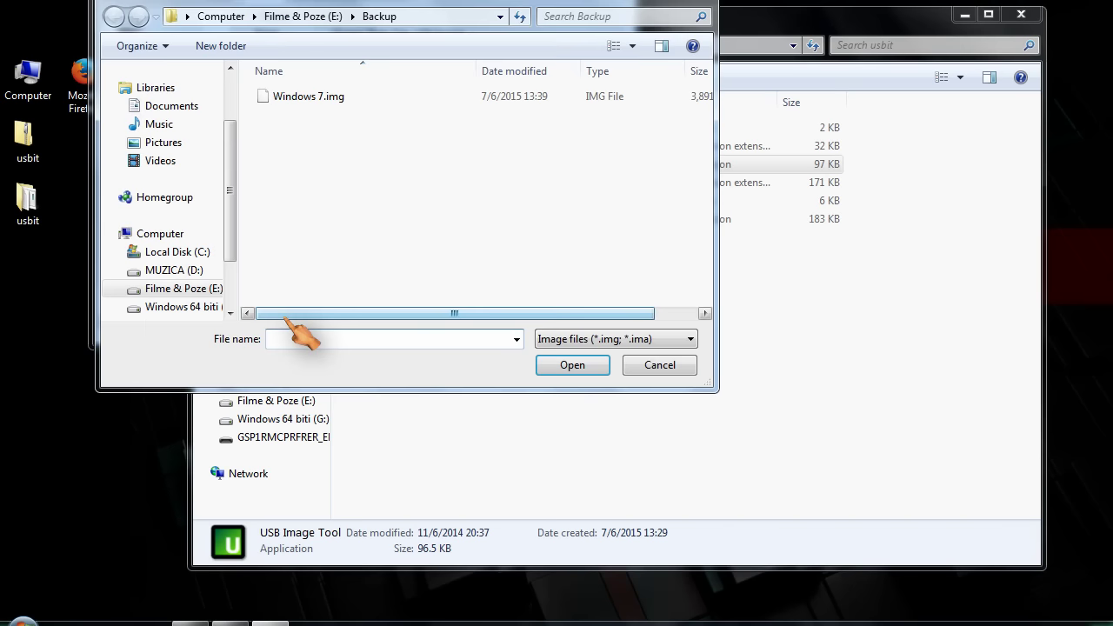
pyautogui.click(187, 265)
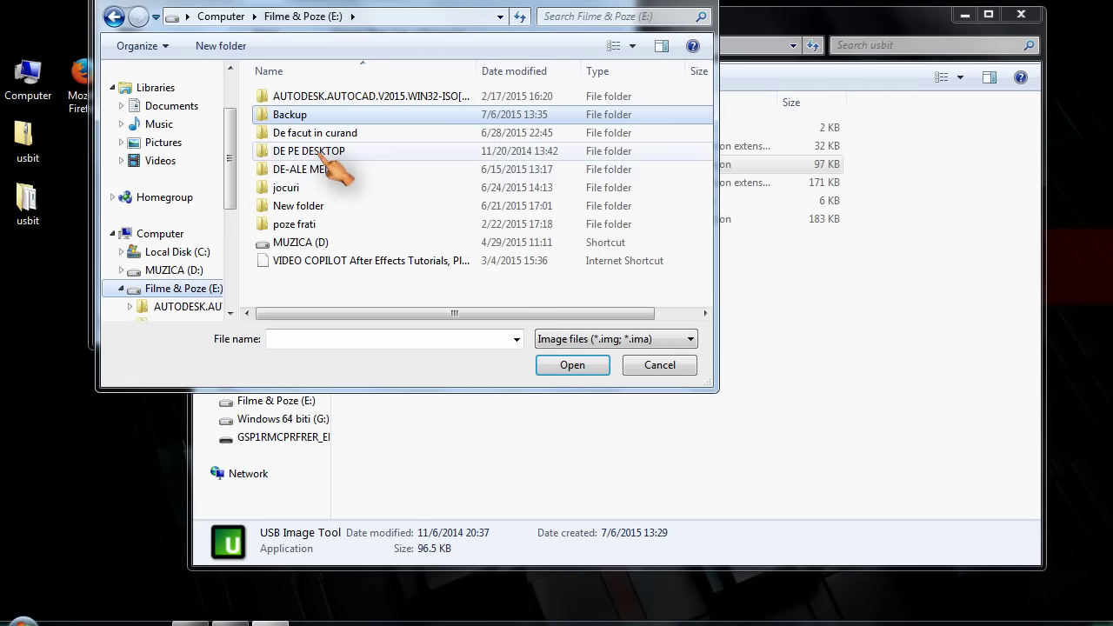
pyautogui.doubleClick(287, 117)
pyautogui.click(298, 98)
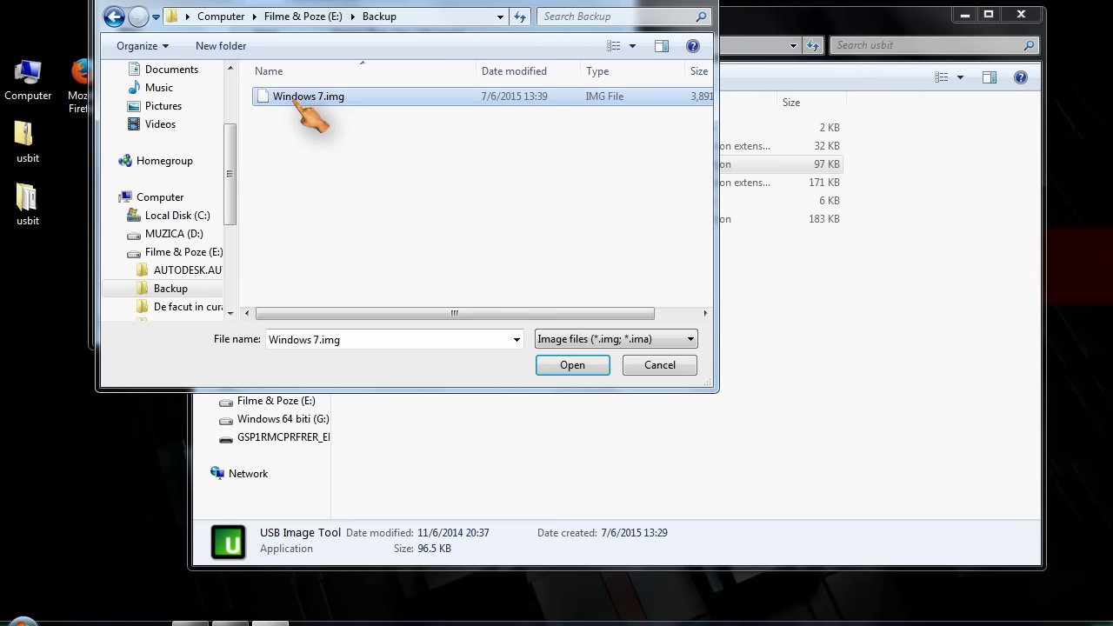
pyautogui.click(590, 364)
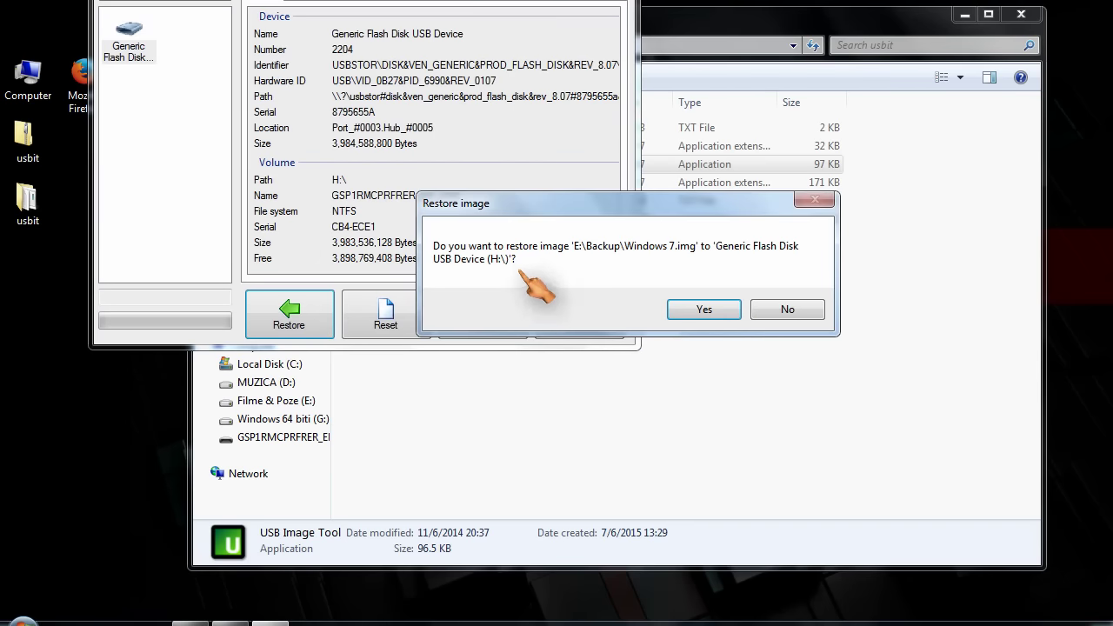
pyautogui.click(704, 312)
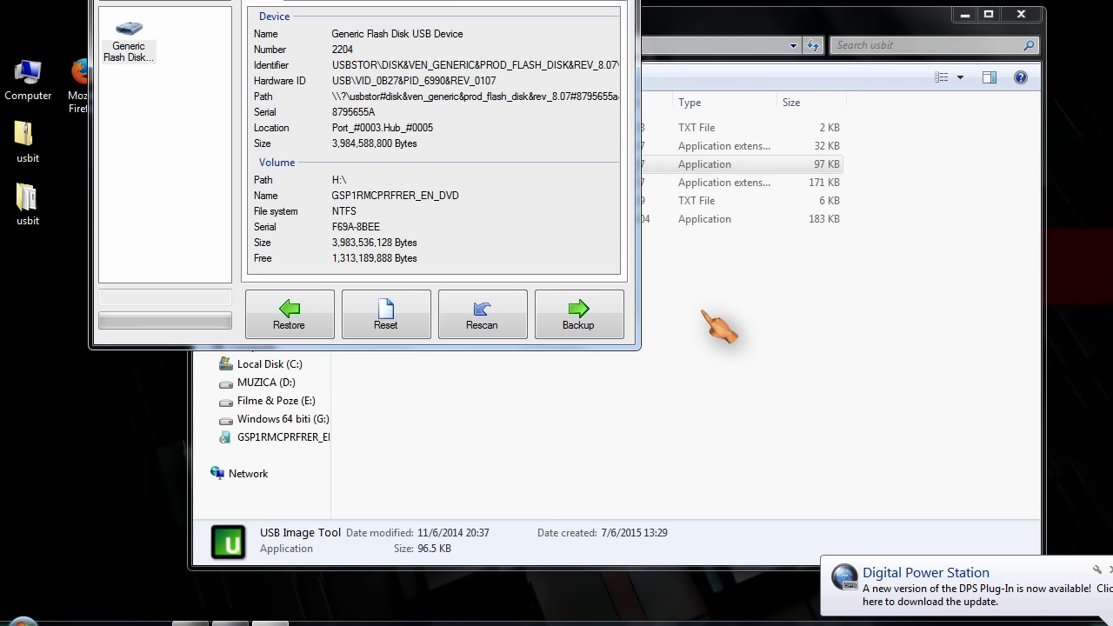
# Close the usbit folder and examine the restored files on the GSP1RMCPRFRER_EN_DVD (H:) flash drive
pyautogui.click(717, 324)
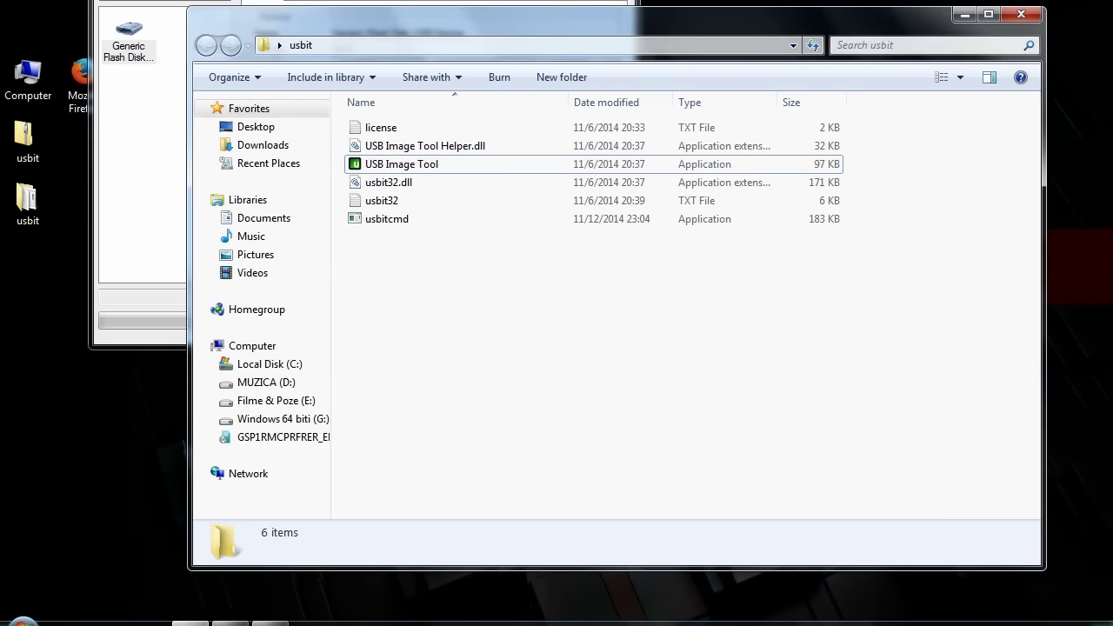
pyautogui.click(1022, 16)
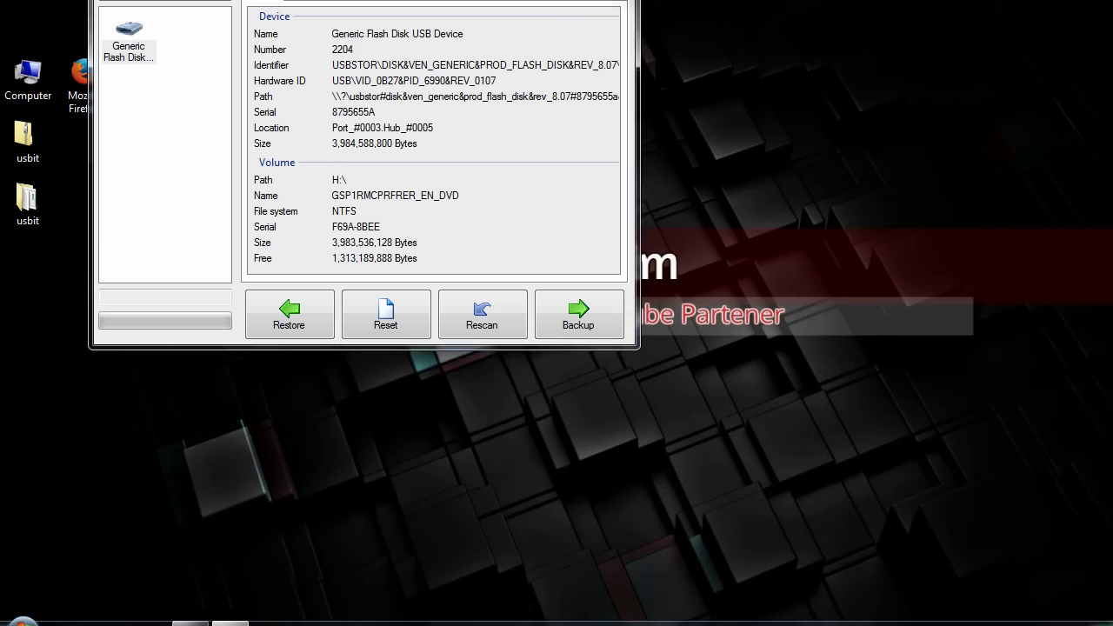
pyautogui.press('super+d')
pyautogui.doubleClick(35, 82)
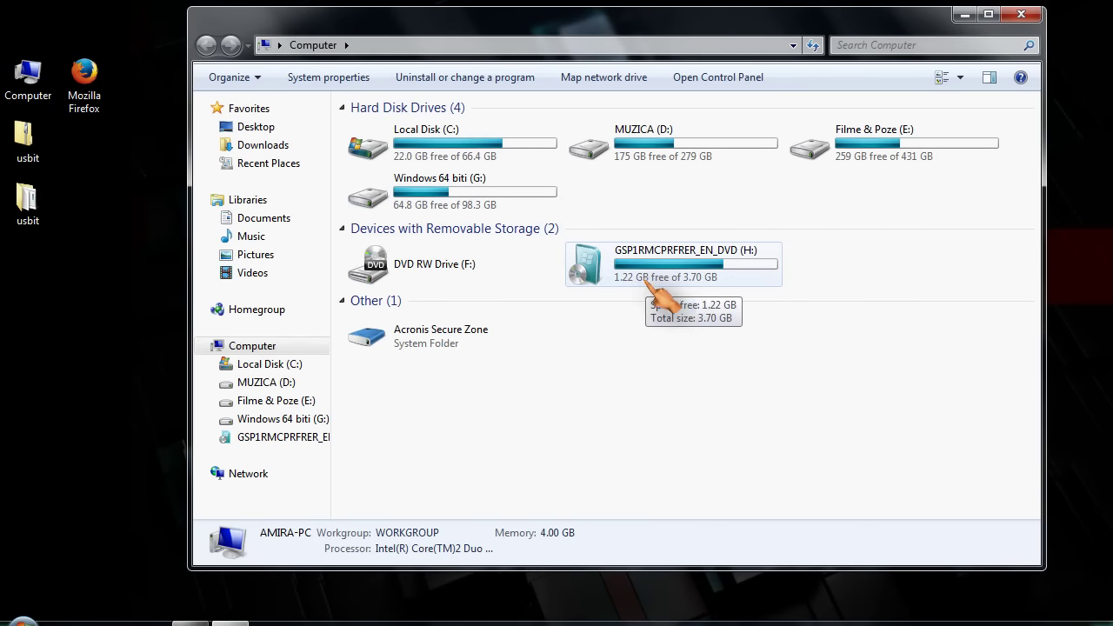
pyautogui.doubleClick(657, 274)
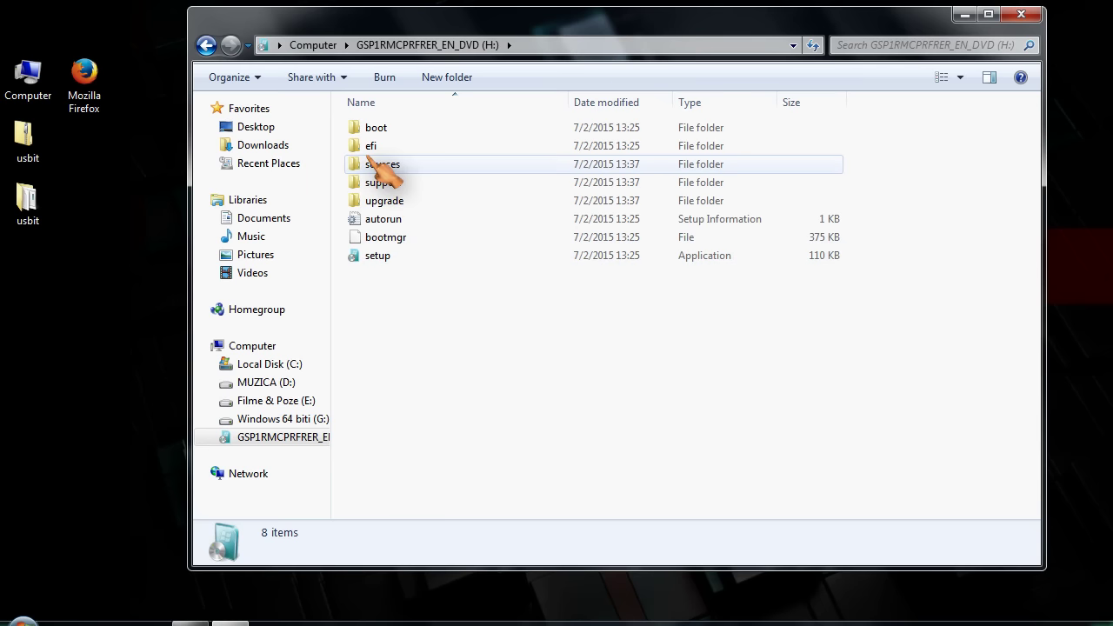
pyautogui.click(206, 45)
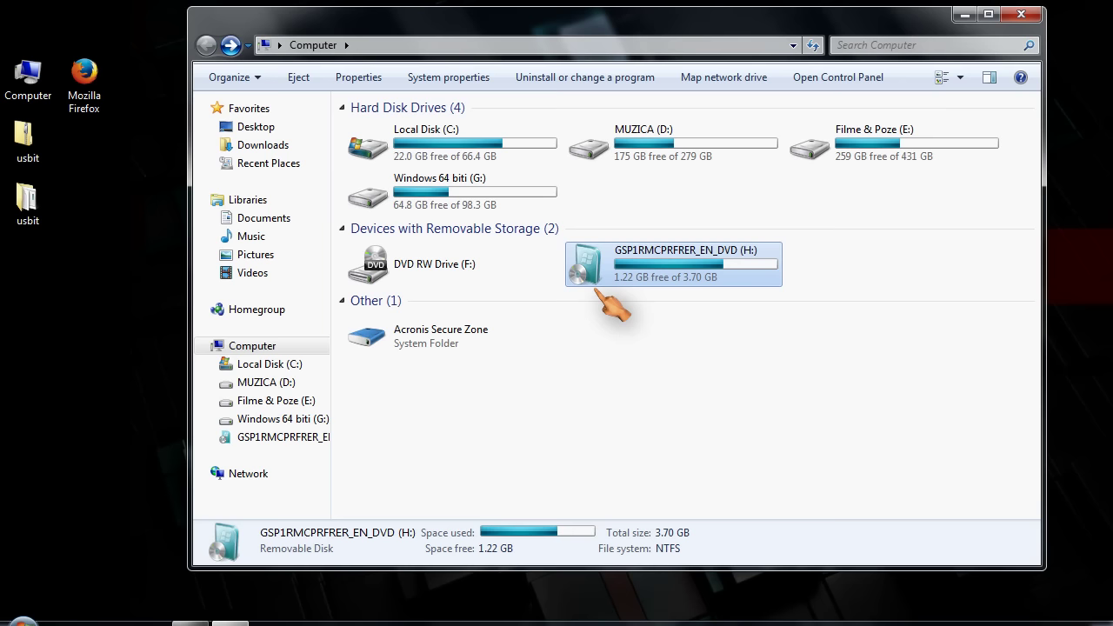
pyautogui.doubleClick(653, 263)
pyautogui.click(652, 260)
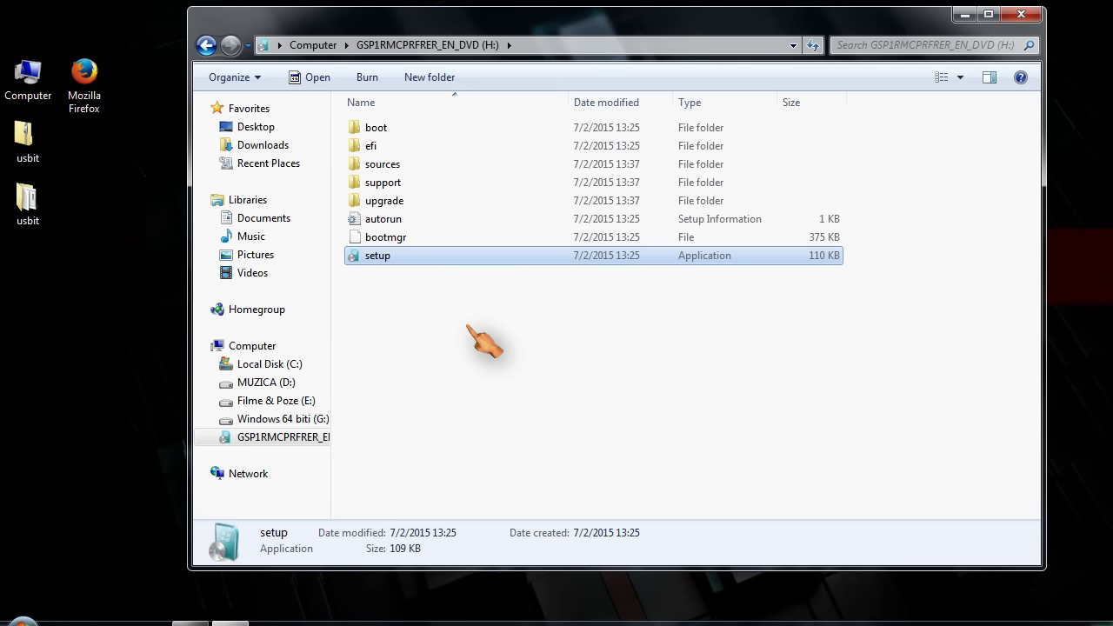
# Launch USB Image Tool from the usbit folder and open the image selection for restoring to the Generic Flash Disk USB Device (H:)
pyautogui.click(49, 199)
pyautogui.doubleClick(49, 200)
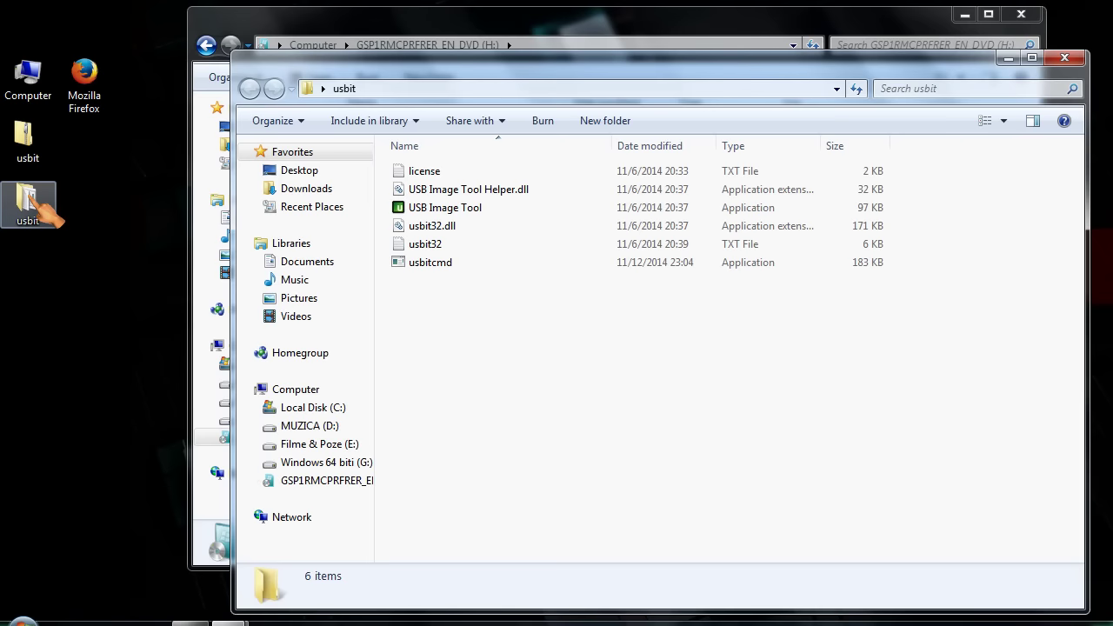
pyautogui.click(429, 214)
pyautogui.doubleClick(429, 214)
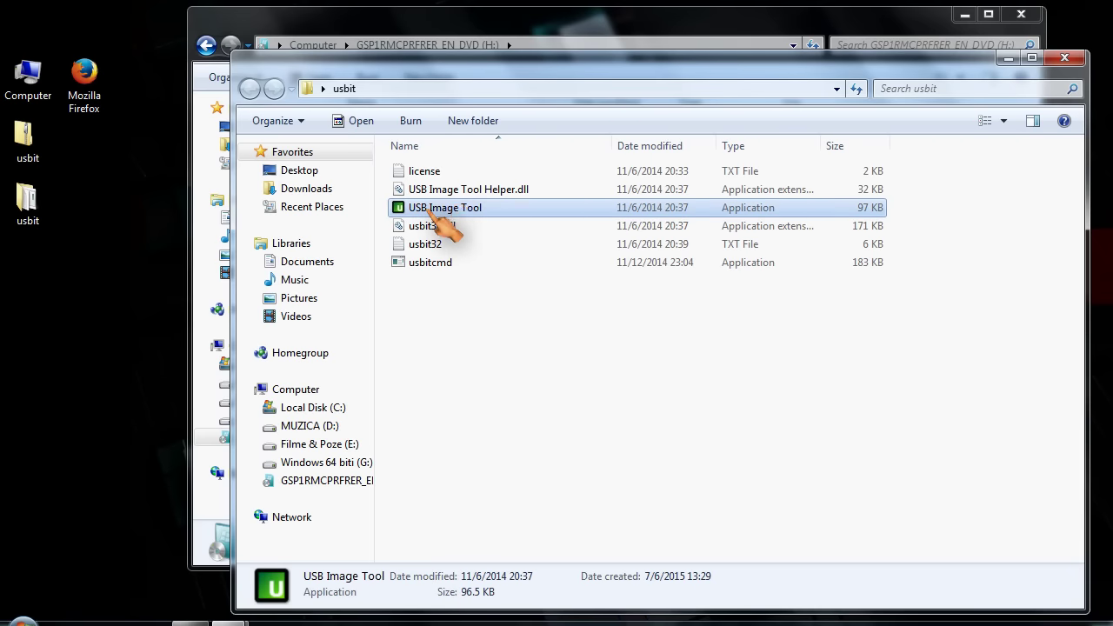
pyautogui.click(184, 116)
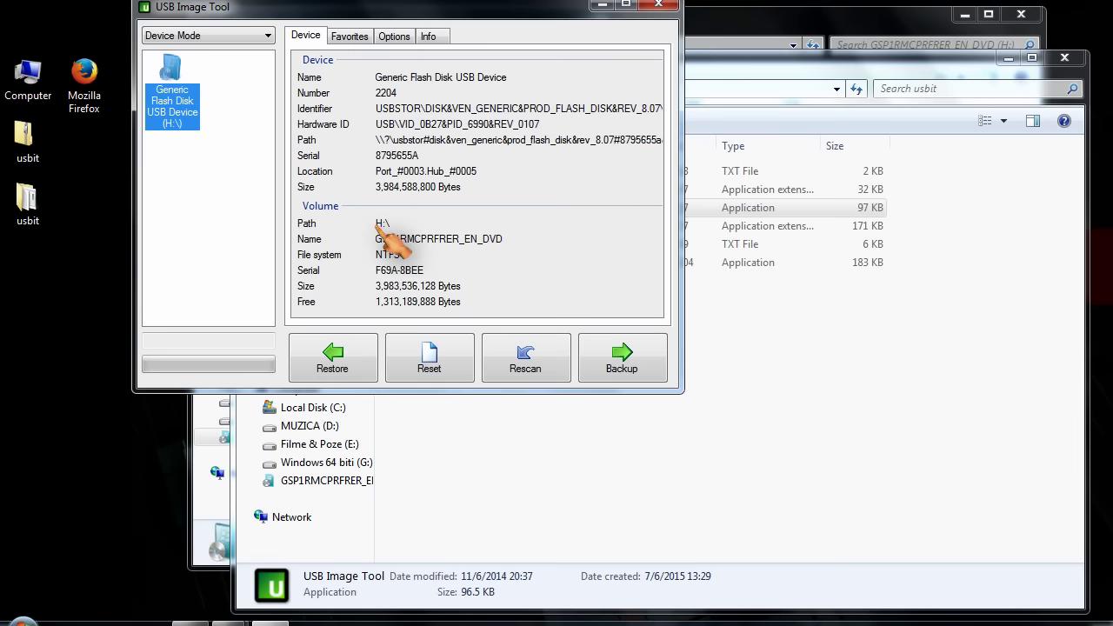
pyautogui.click(346, 369)
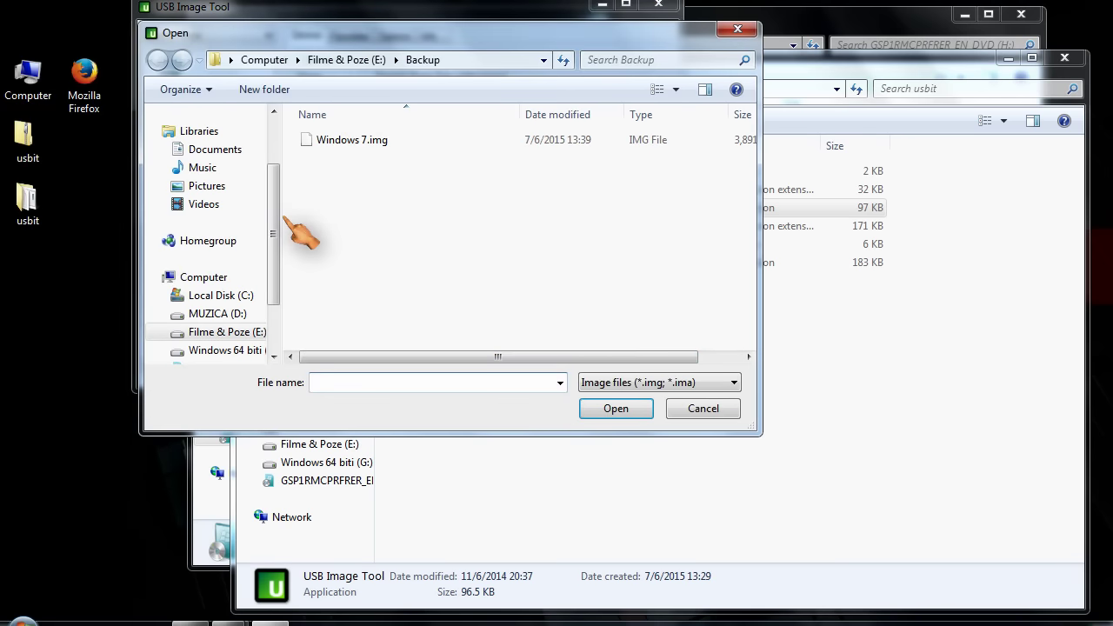